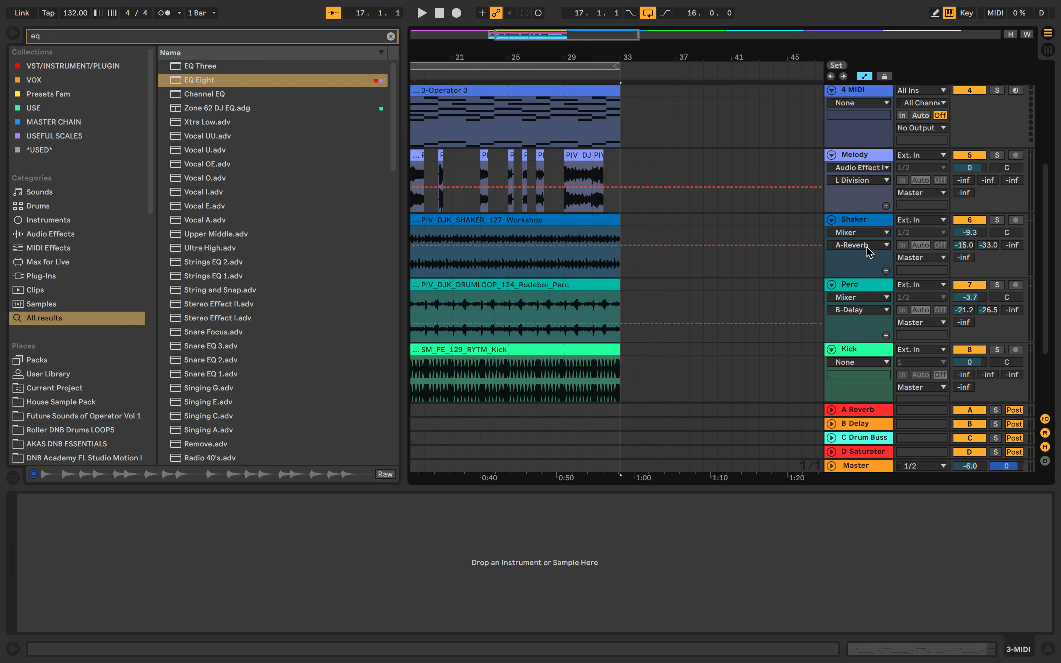
Play the arrangement from bar 17 with Kick soloed, adding Perc and Shaker to the solo one at a time.
scroll(851, 289, down, 5)
scroll(793, 306, left, 5)
key(minus)
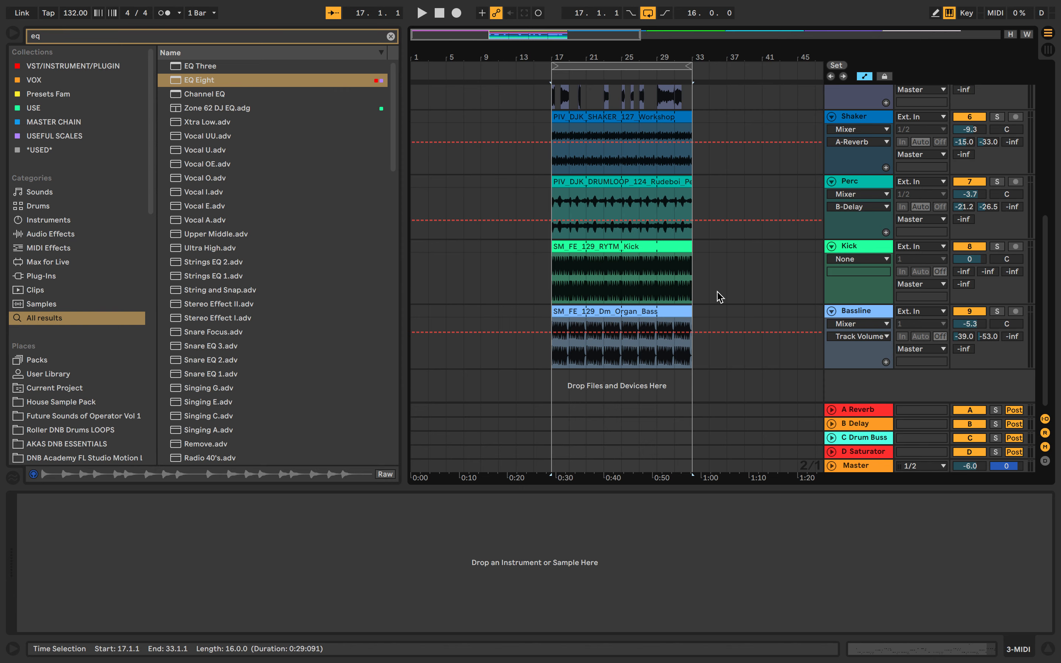
scroll(717, 297, up, 2)
scroll(717, 297, down, 2)
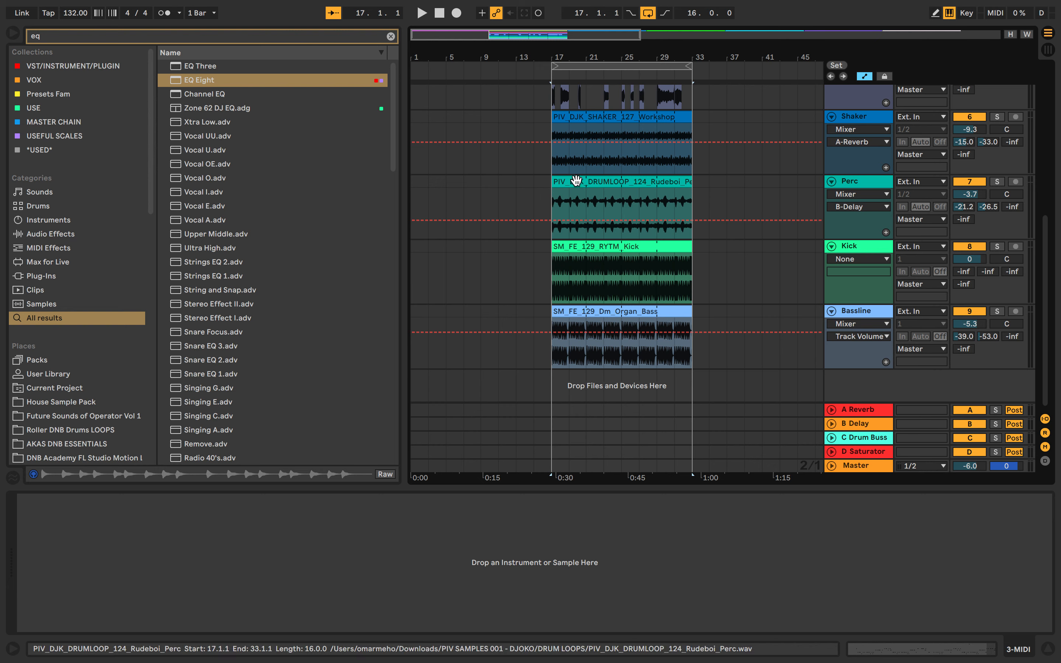
click(551, 164)
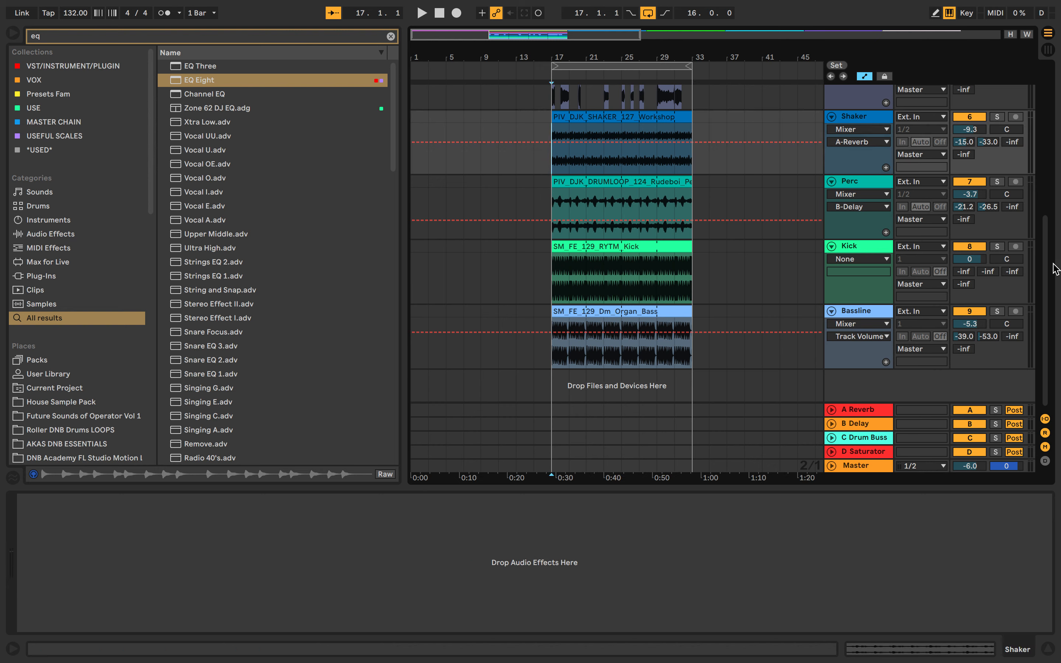
click(997, 246)
key(space)
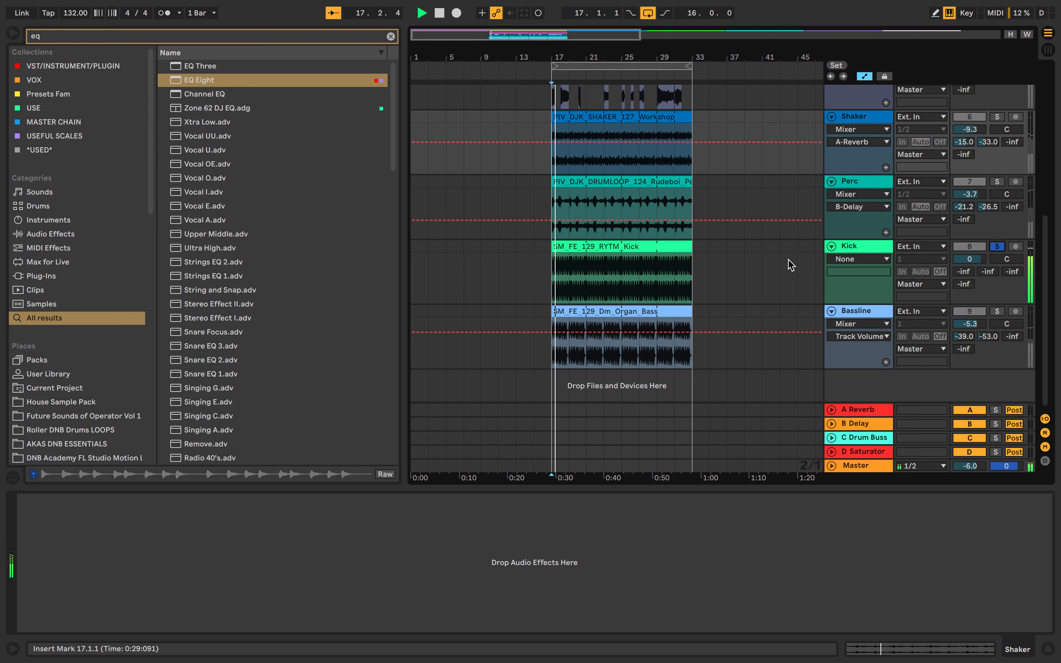
click(998, 182)
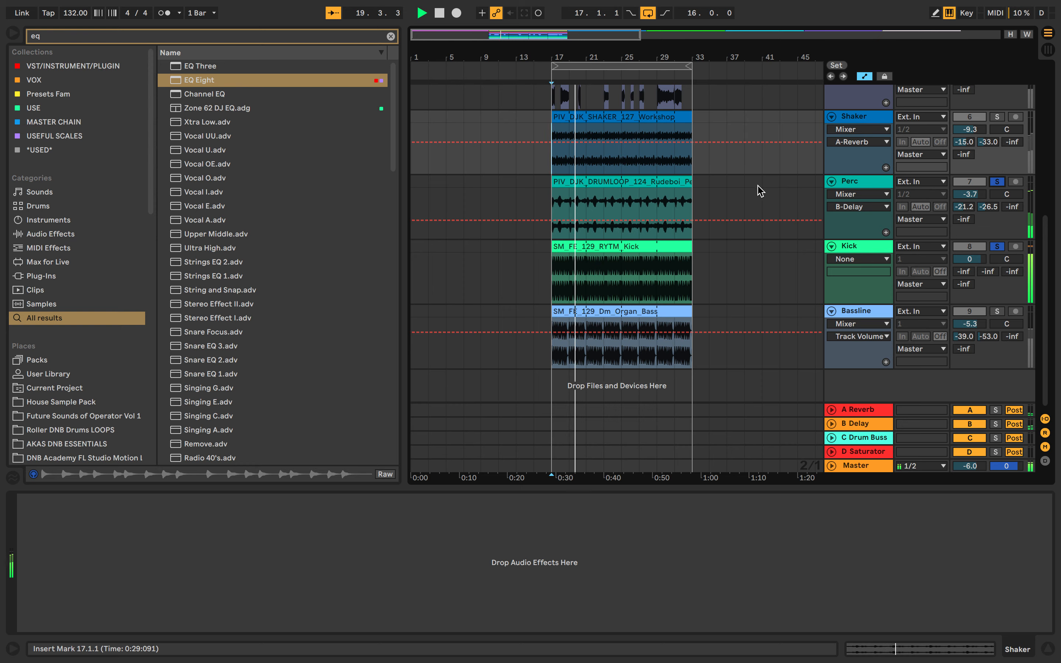
click(997, 117)
Add Melody and Bassline to the soloed tracks during playback, and clear all solos after listening.
scroll(724, 201, up, 5)
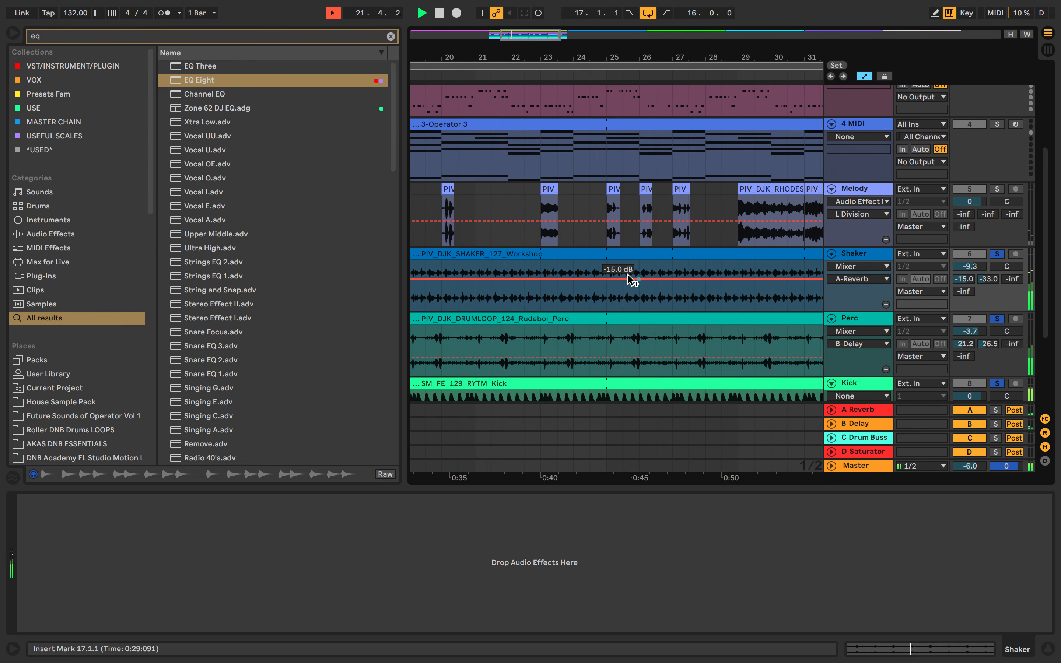
scroll(615, 202, left, 5)
scroll(615, 202, up, 5)
scroll(615, 202, down, 5)
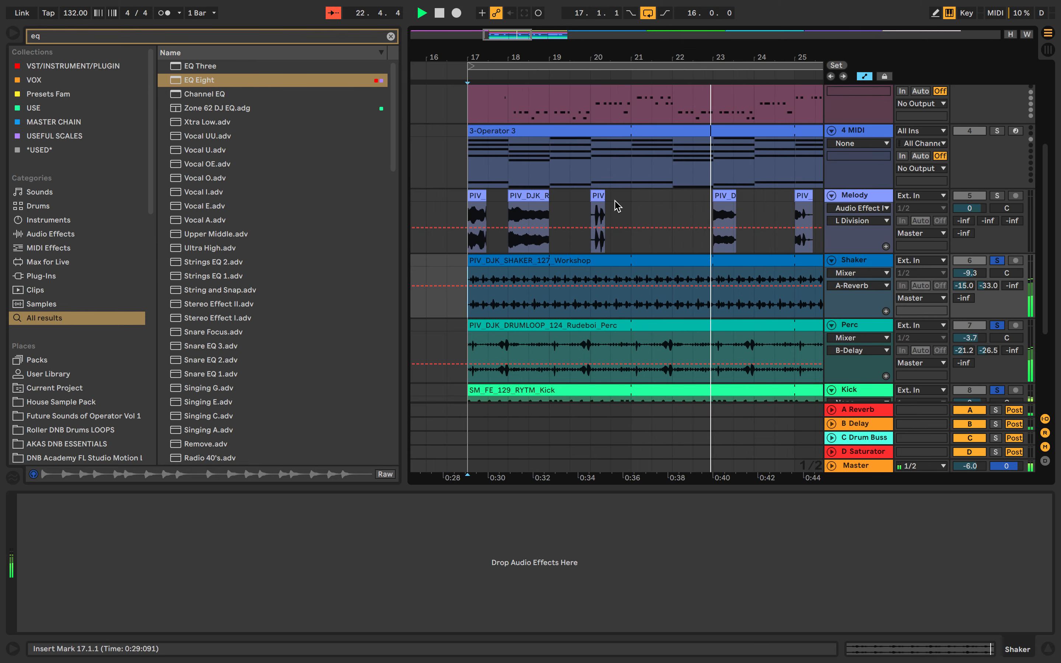
scroll(733, 239, down, 5)
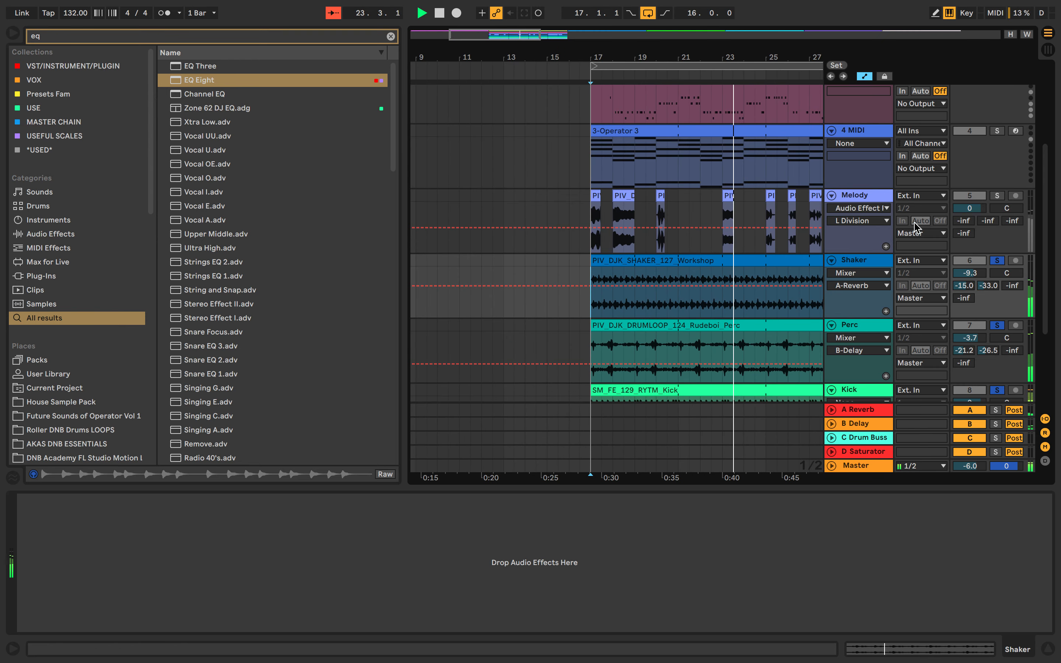
click(998, 195)
scroll(710, 254, down, 3)
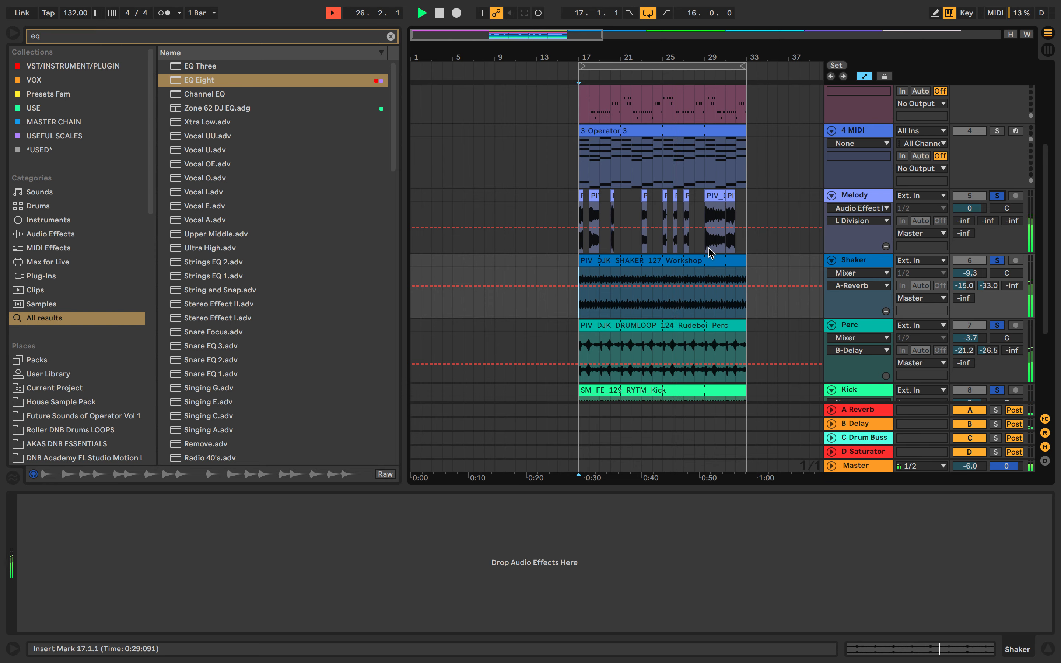
scroll(710, 254, down, 4)
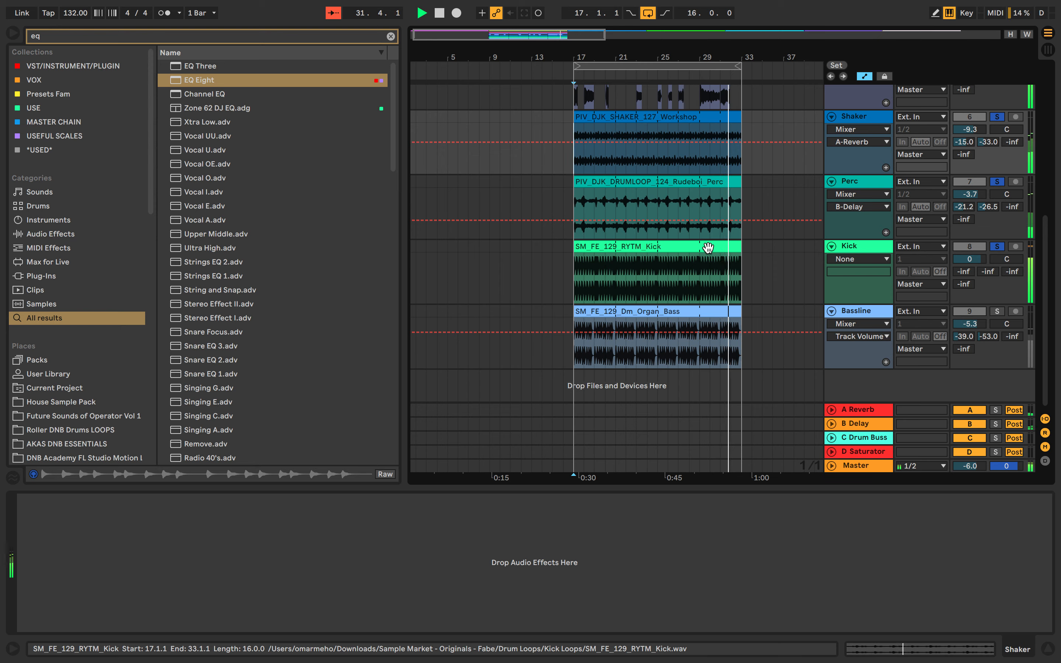
click(998, 311)
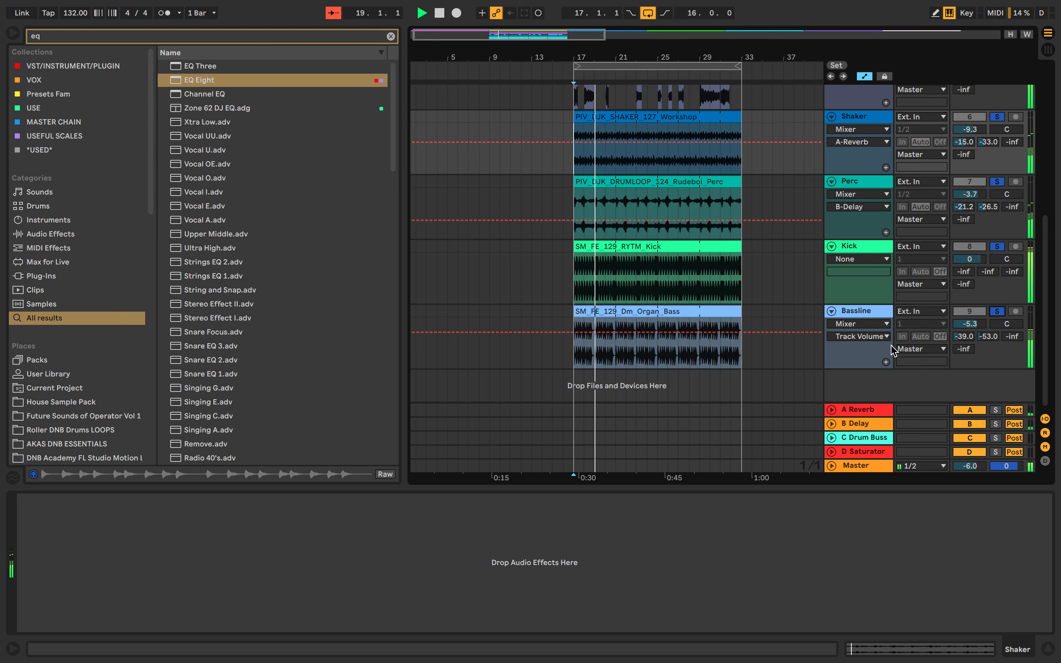
click(997, 312)
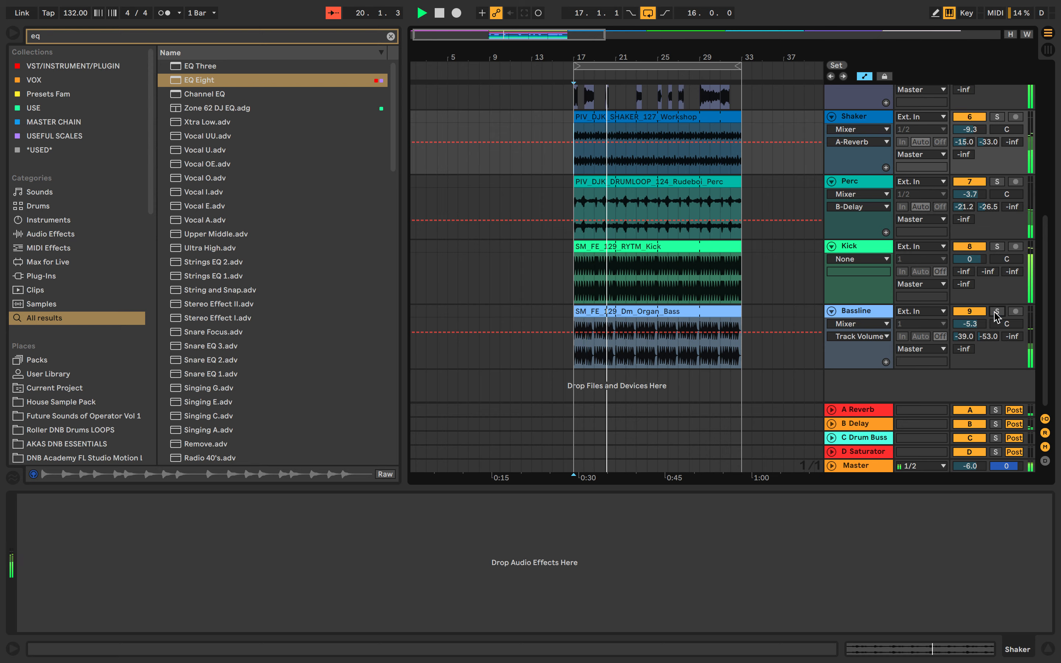
Solo the Bassline, Kick, Perc, Shaker, Melody, 4 MIDI and 3 MIDI tracks together, and clear all the solos.
click(997, 312)
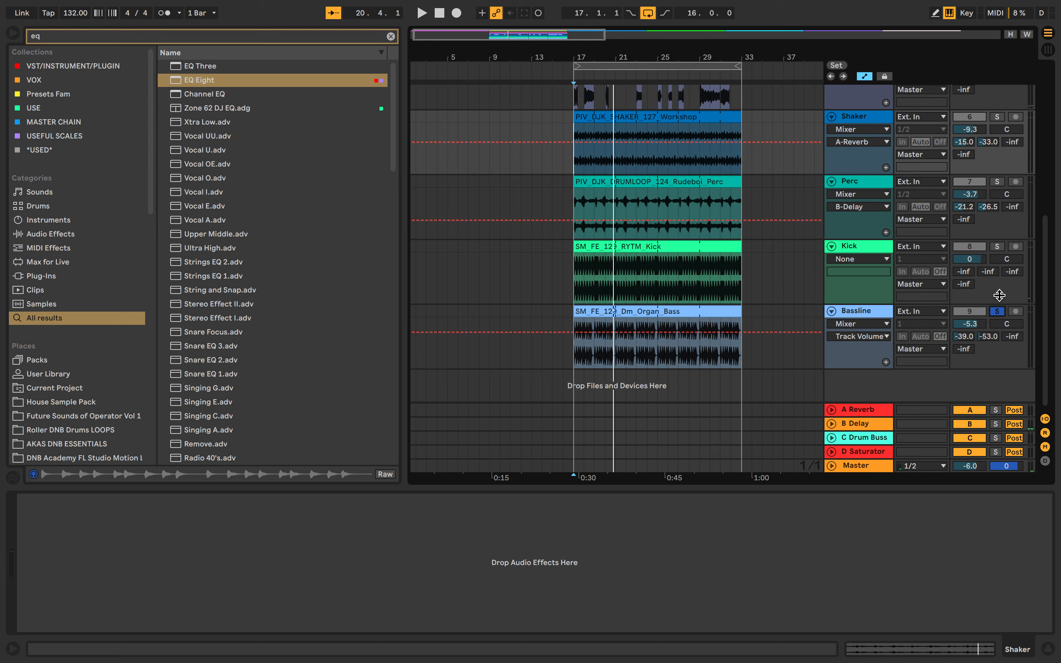
click(996, 247)
click(997, 182)
click(996, 117)
scroll(999, 127, up, 3)
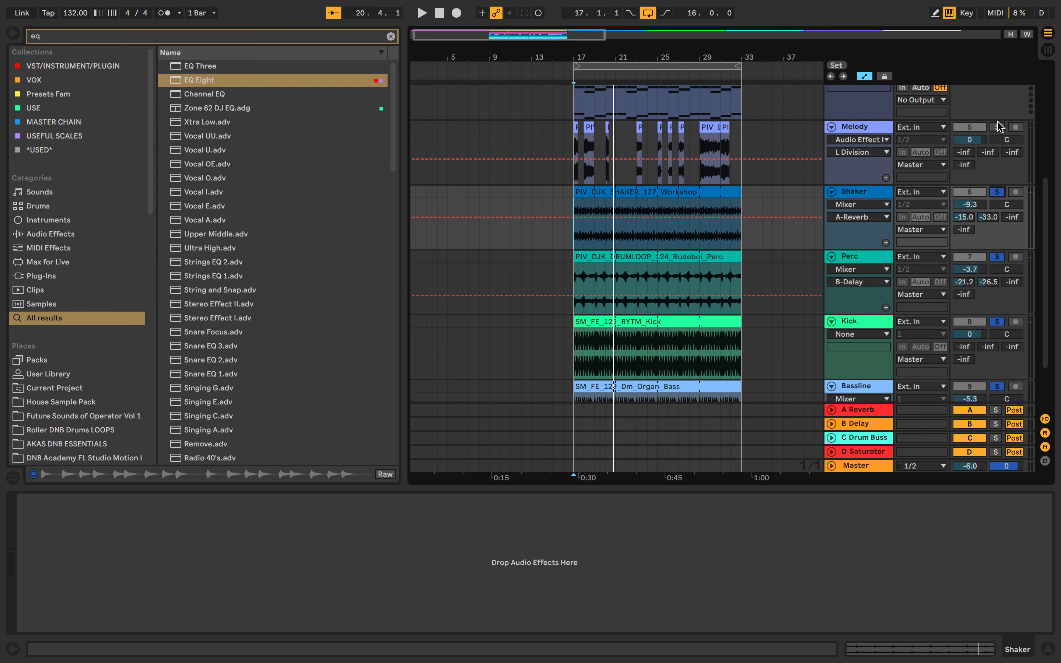
click(998, 126)
scroll(996, 191, up, 5)
click(997, 286)
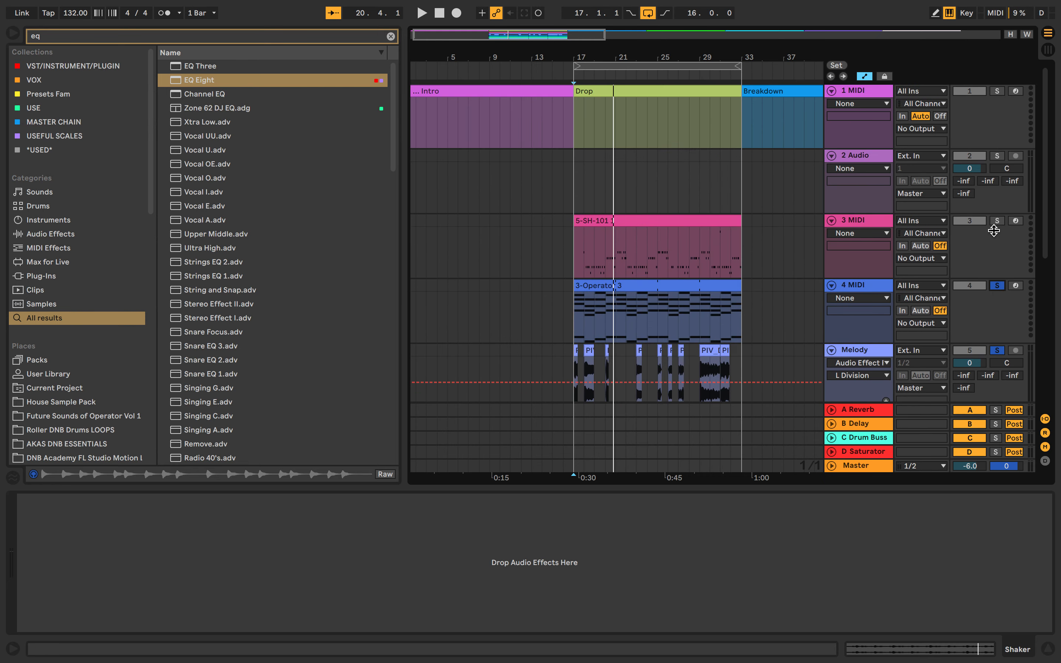
super+click(997, 222)
scroll(995, 224, down, 5)
click(996, 248)
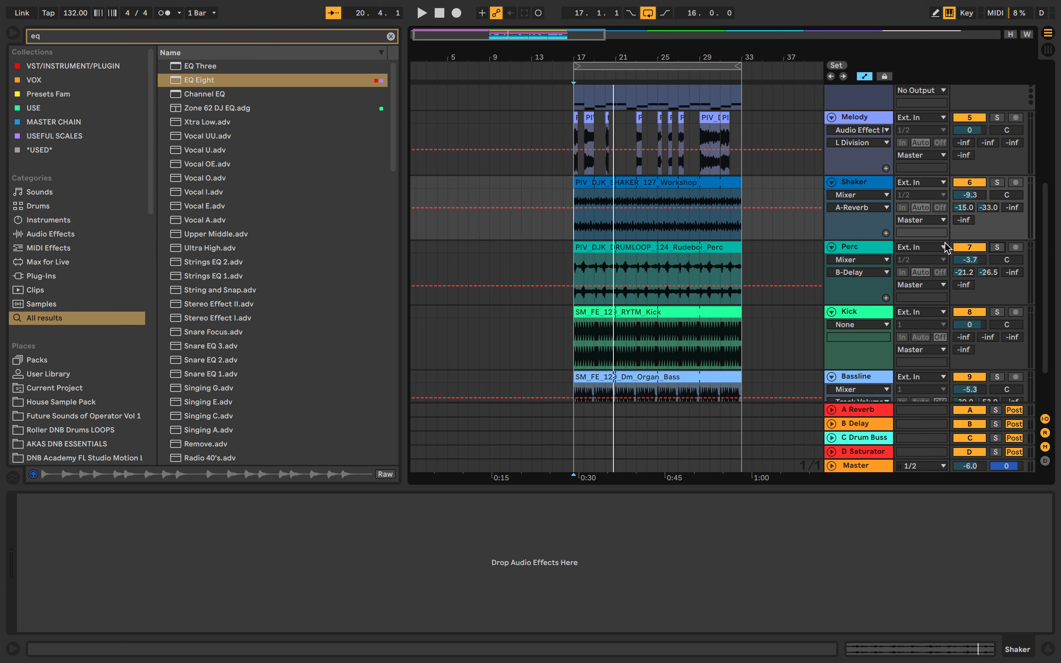
scroll(733, 244, down, 2)
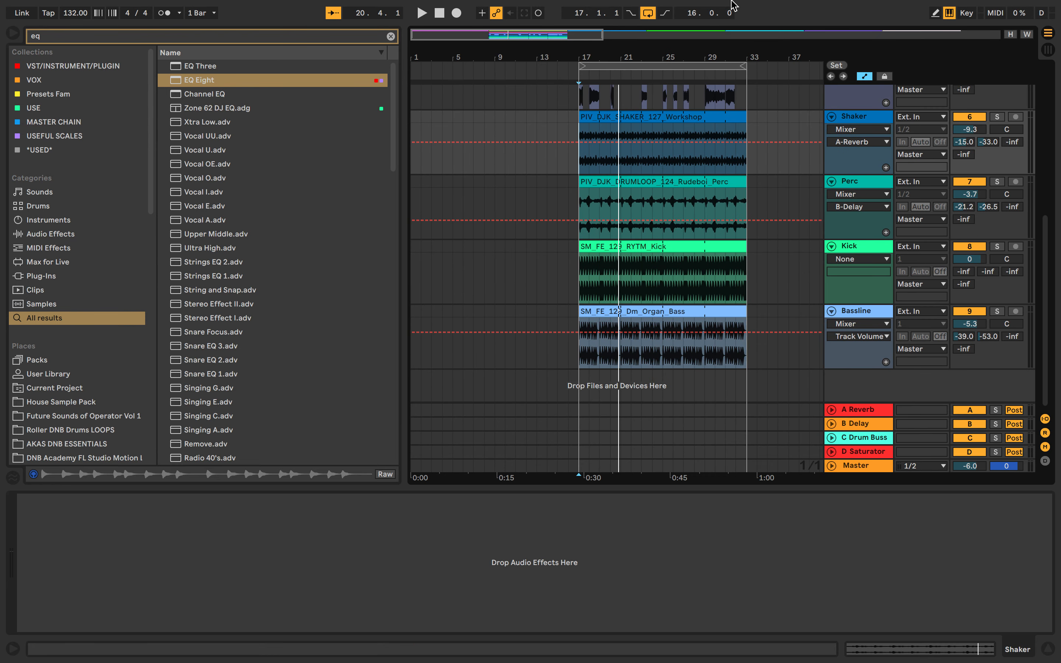
drag(581, 130, 741, 126)
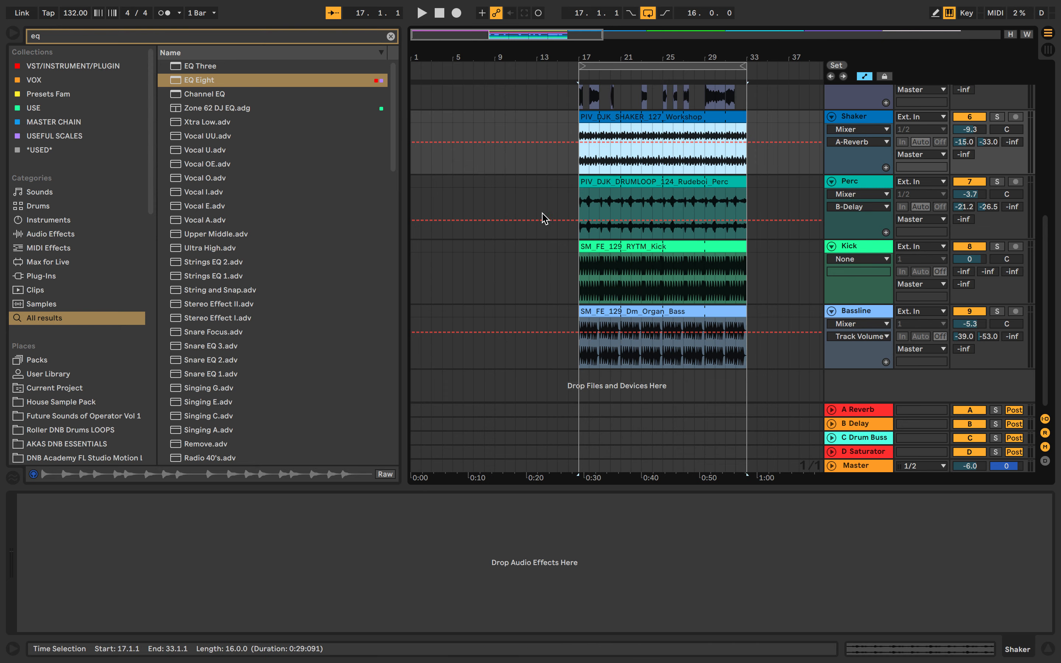
click(586, 162)
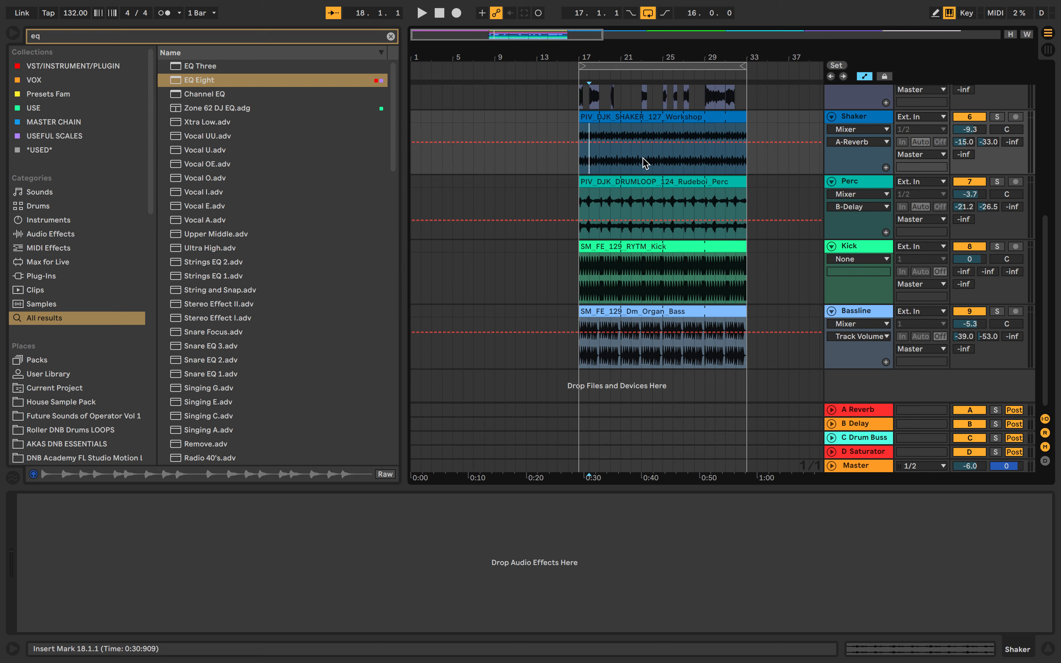
click(643, 163)
scroll(643, 162, right, 1)
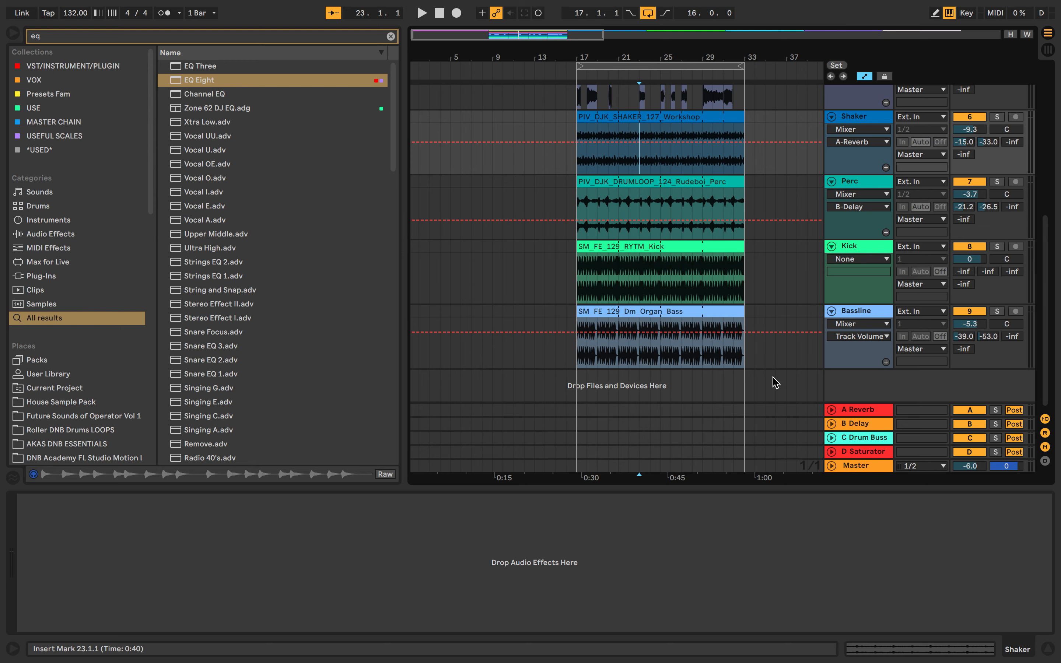
Search the browser for "span" and add the SPAN analyzer to the Bassline track.
click(294, 41)
text(s)
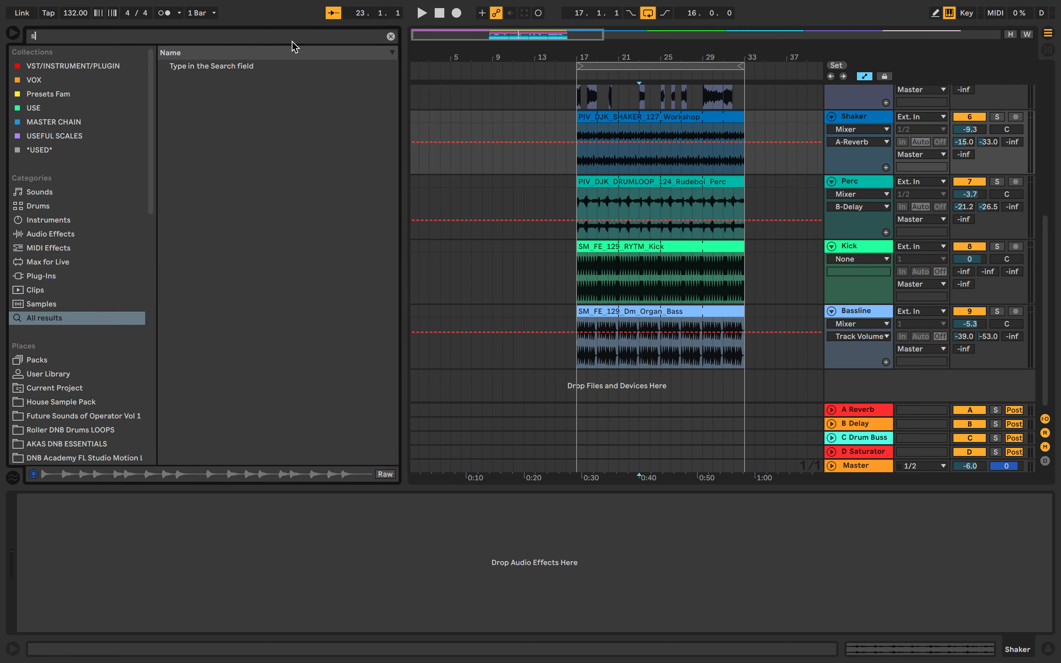
text(pan)
drag(194, 108, 714, 359)
Solo the Bassline, examine its spectrum in SPAN during playback, and close the plug-in window after stopping.
click(997, 311)
key(space)
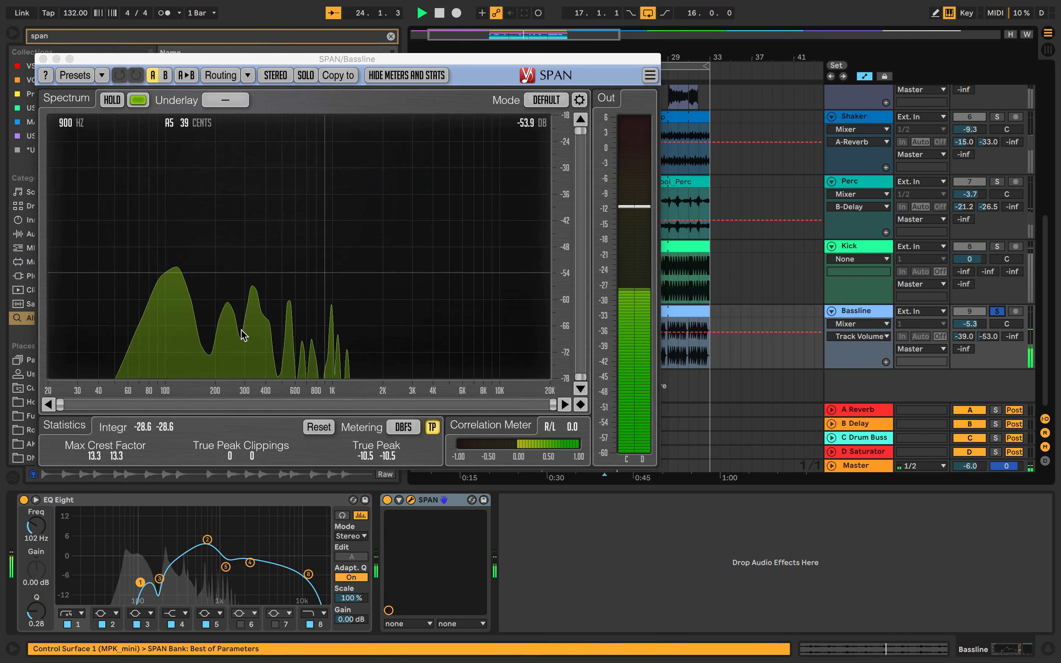
key(space)
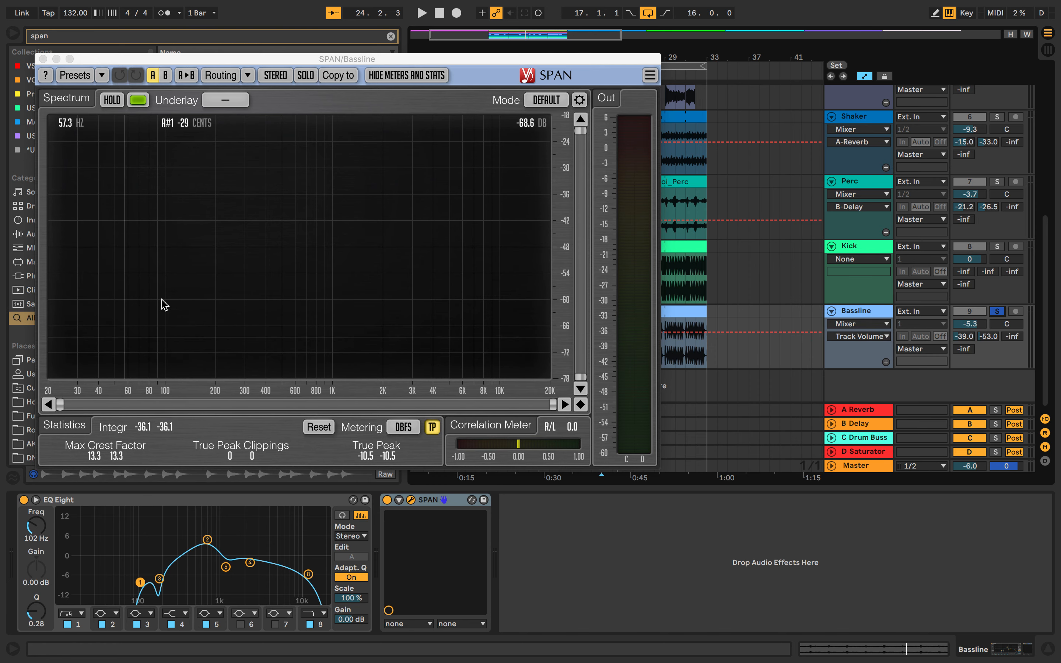
click(43, 59)
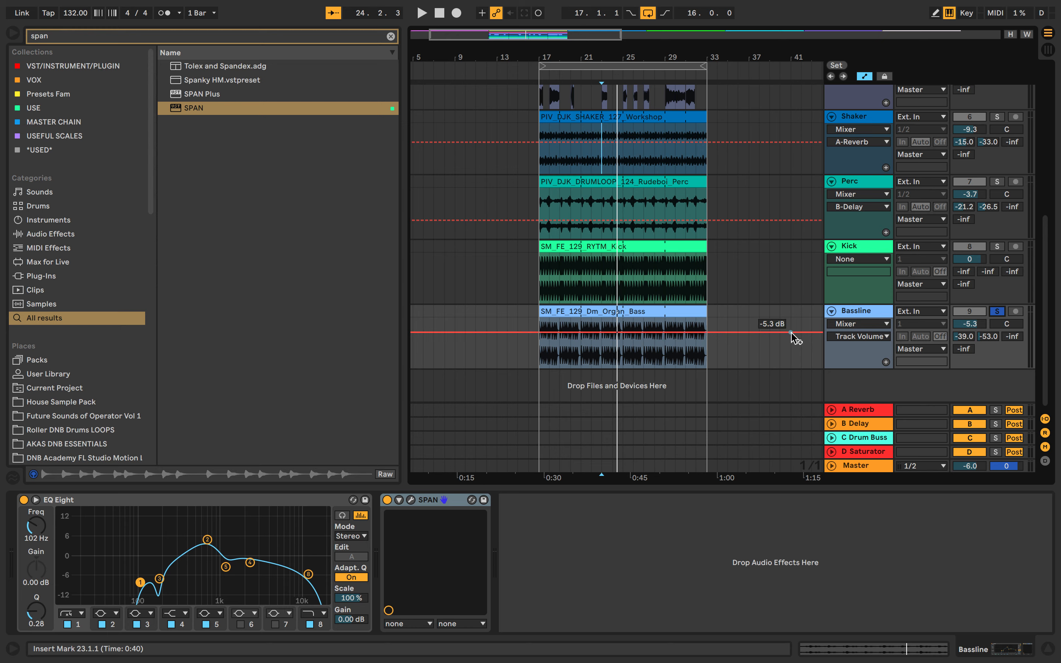
Add a Compressor after SPAN on the Bassline track and sidechain it with audio from the Kick.
click(696, 309)
click(178, 37)
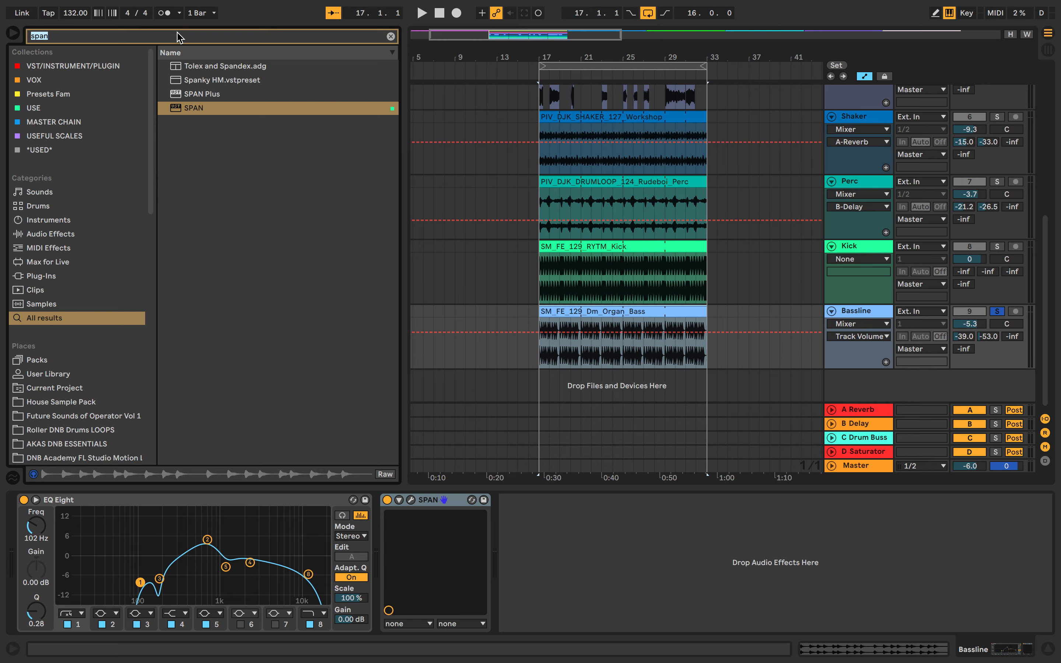
text(com)
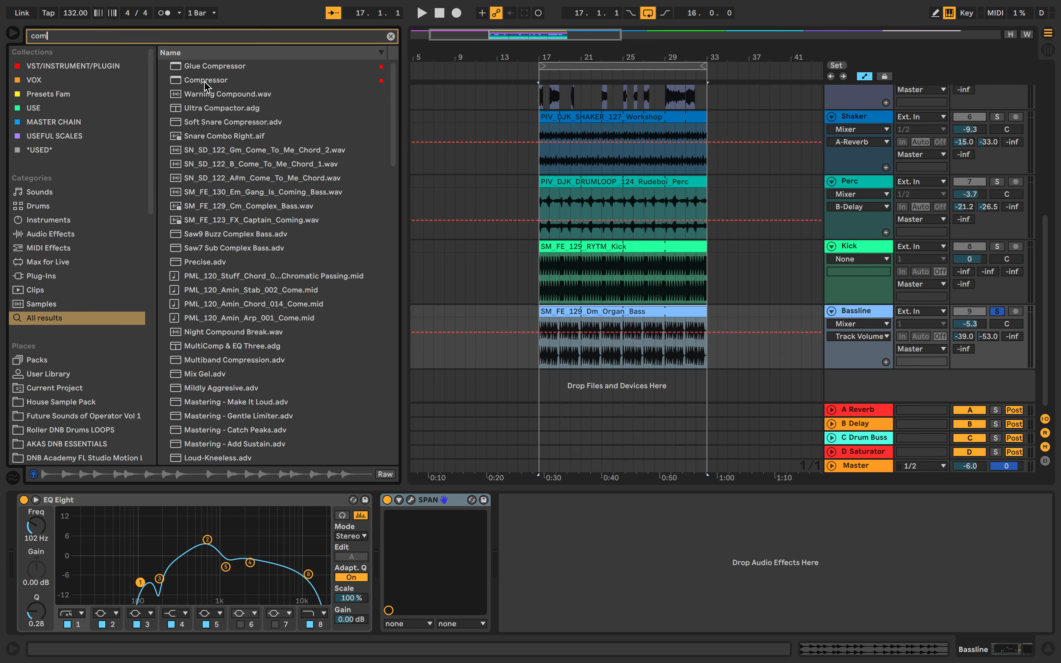
drag(207, 80, 519, 502)
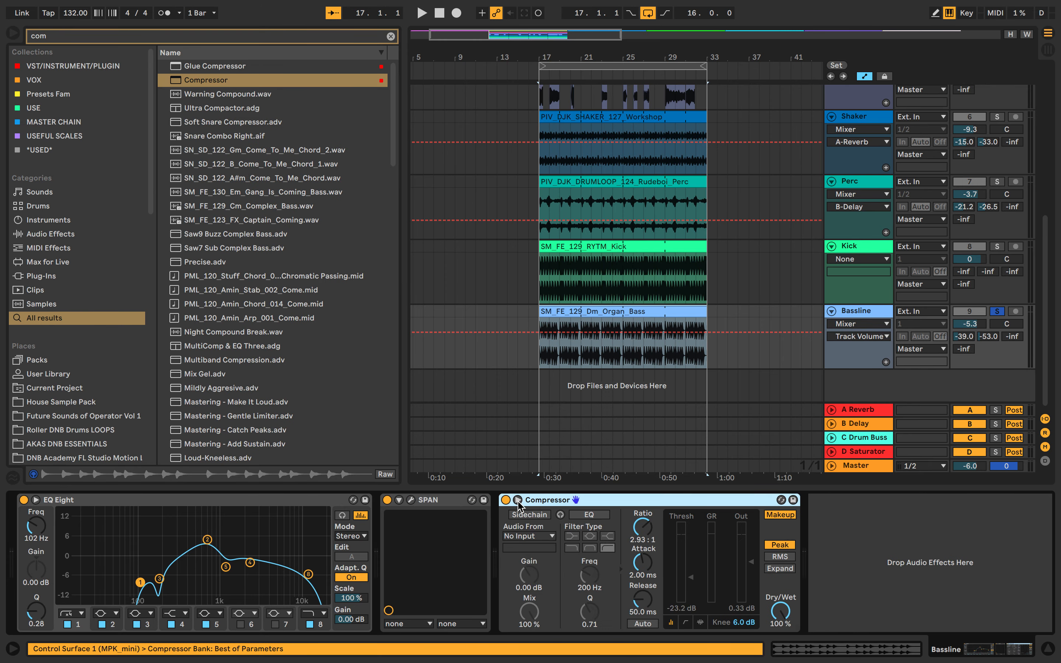
click(525, 535)
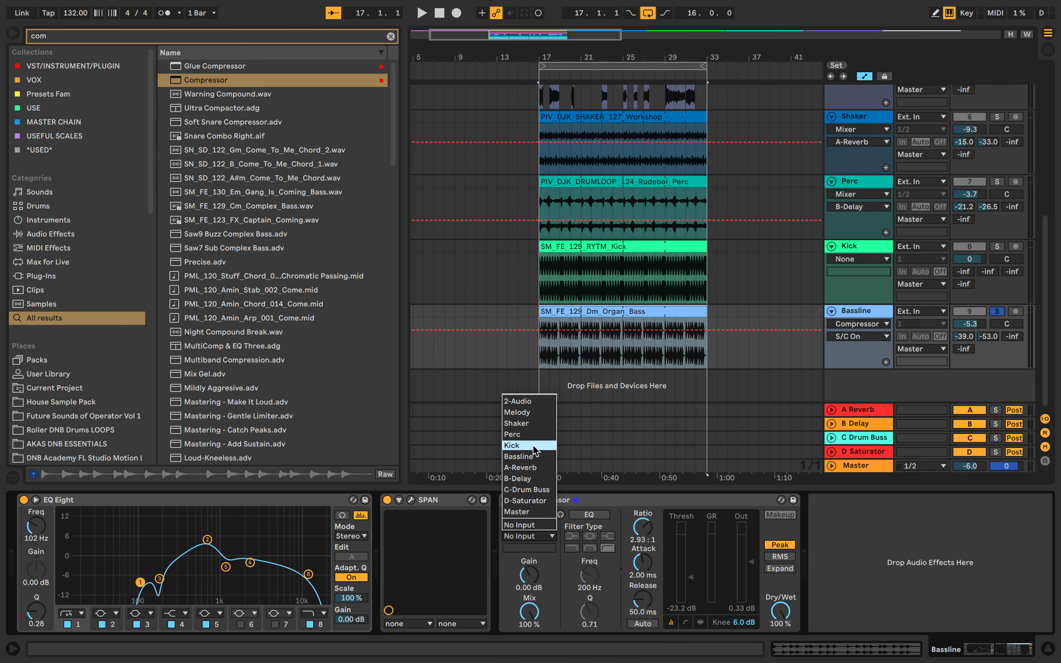
click(536, 453)
While playing the soloed Bassline, set the compressor threshold to -18.7 dB and enable its sidechain EQ.
key(space)
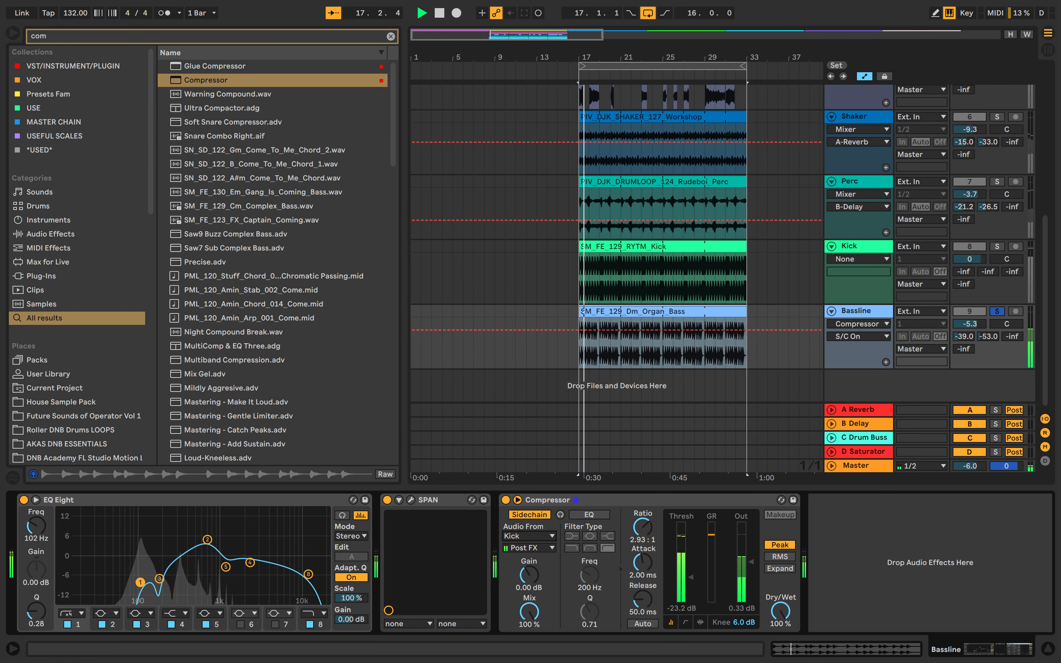
drag(690, 561, 690, 571)
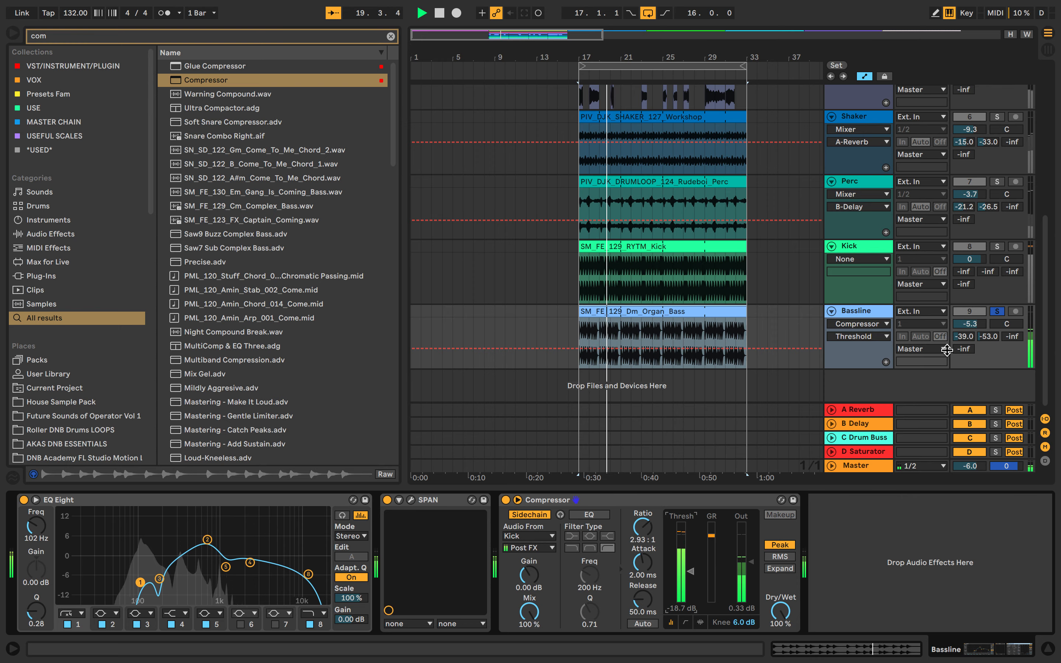
click(588, 515)
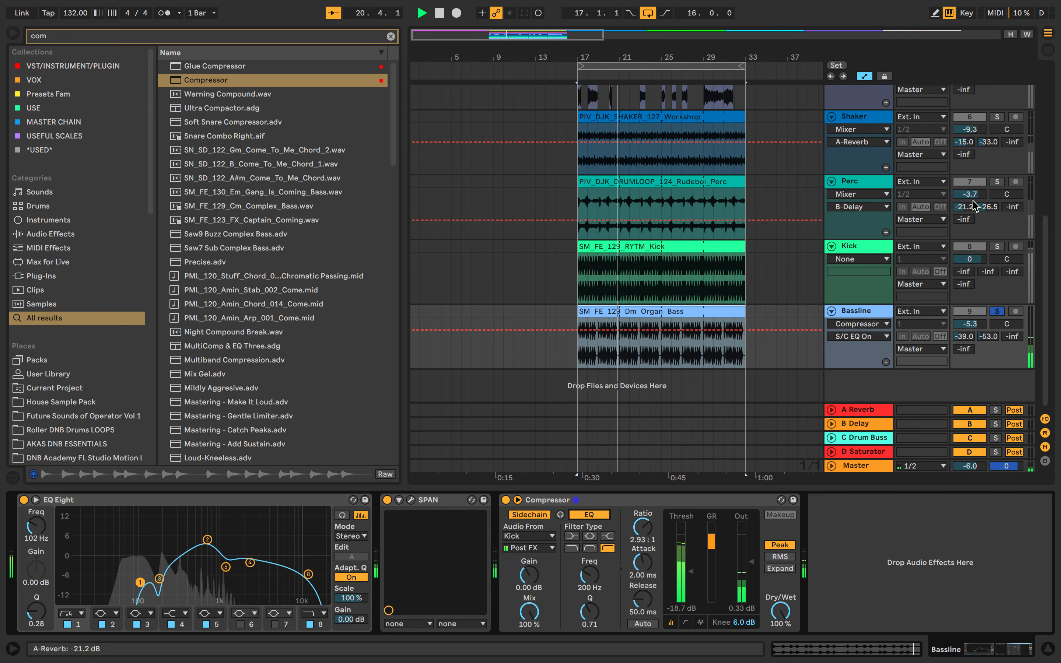
Listen to the sidechained Bassline with Kick, Perc and Shaker added to the solo, and clear all solos.
click(998, 246)
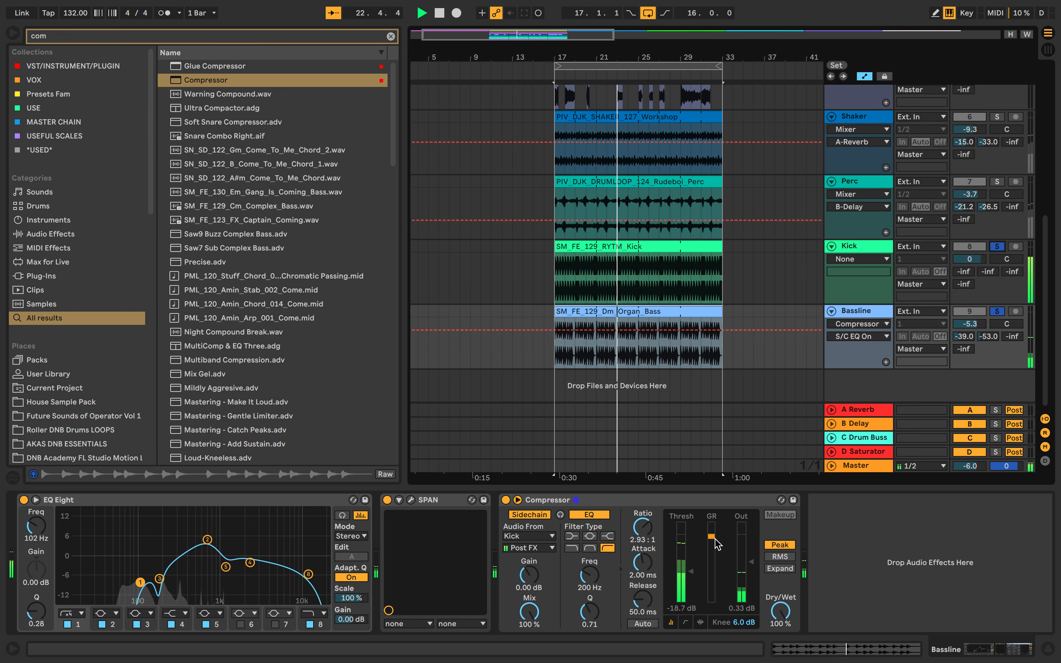
click(997, 182)
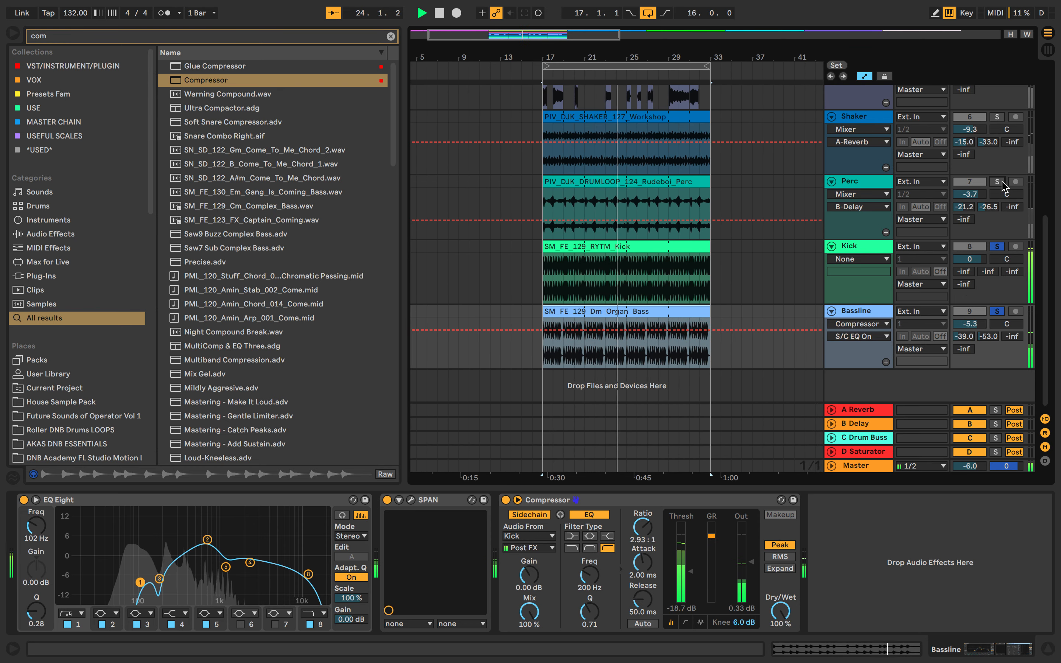
super+click(999, 119)
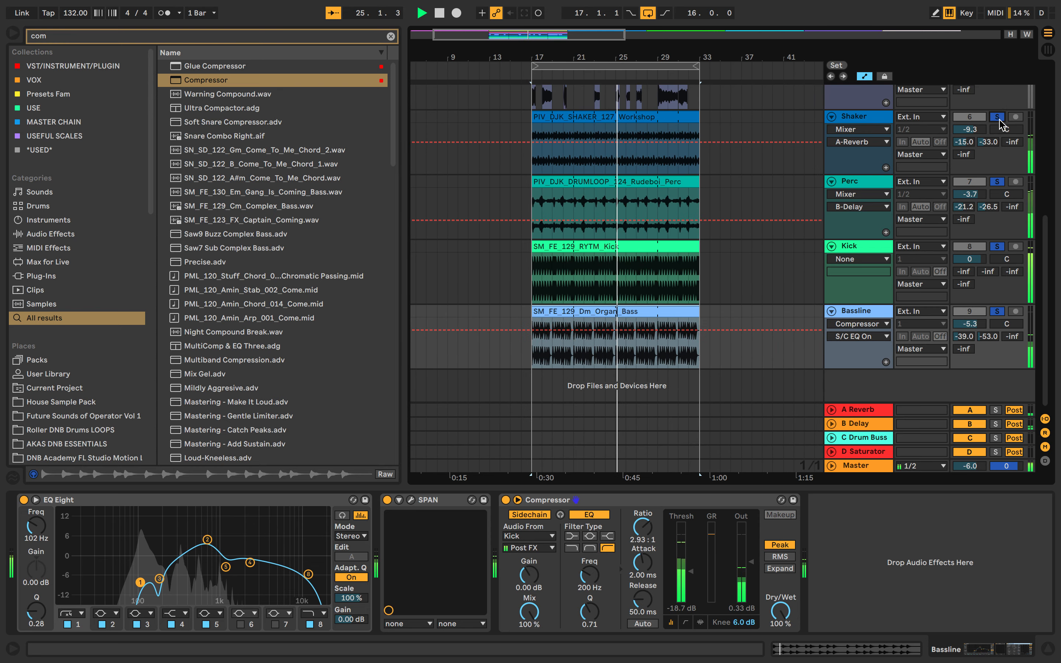
click(999, 119)
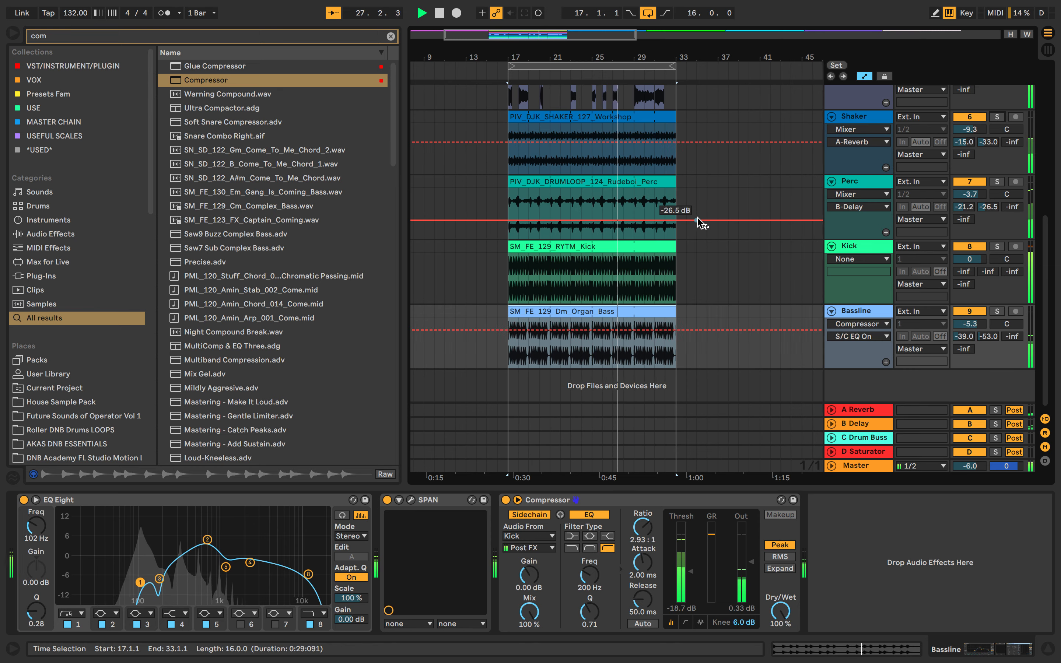
Stop playback, add a Compressor to the end of the Melody track's effects, and sidechain it with audio from the Kick.
key(space)
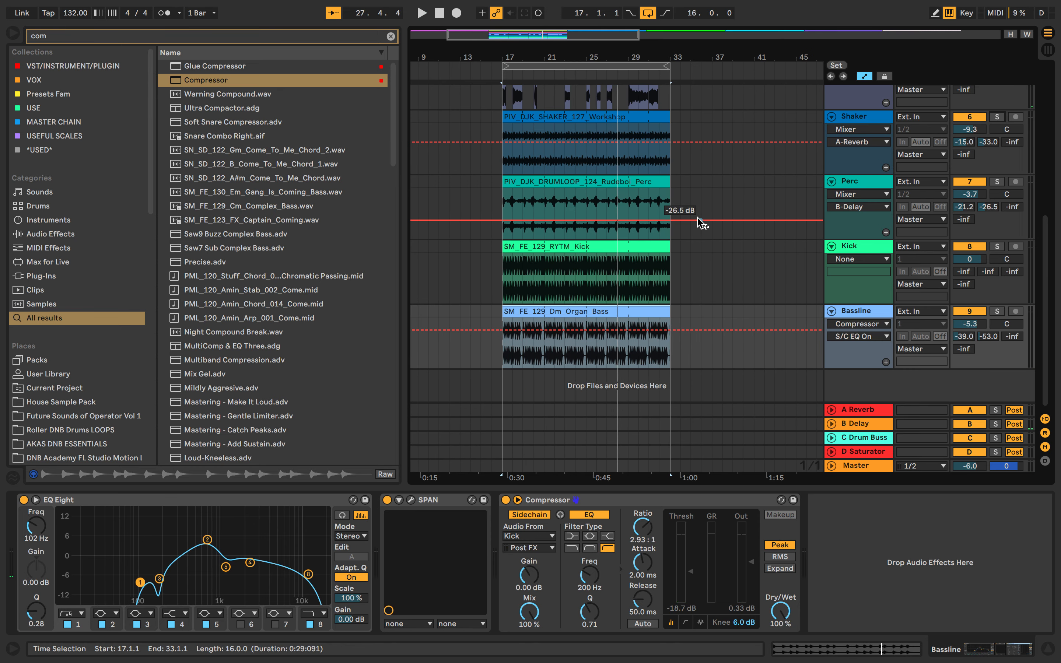
scroll(698, 218, up, 6)
scroll(699, 216, down, 5)
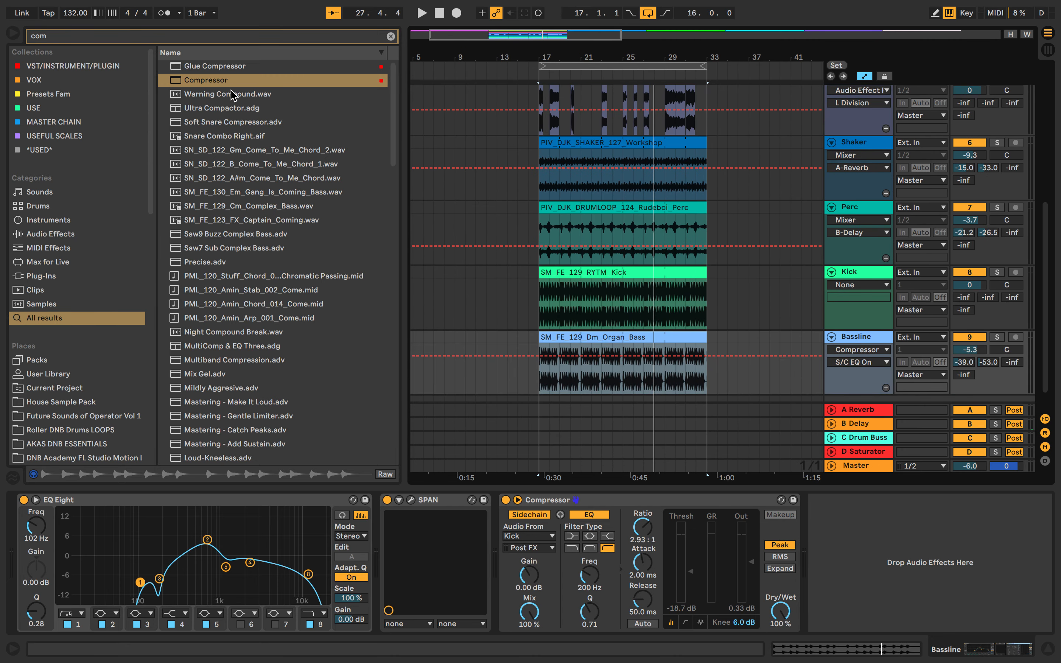
drag(220, 82, 583, 94)
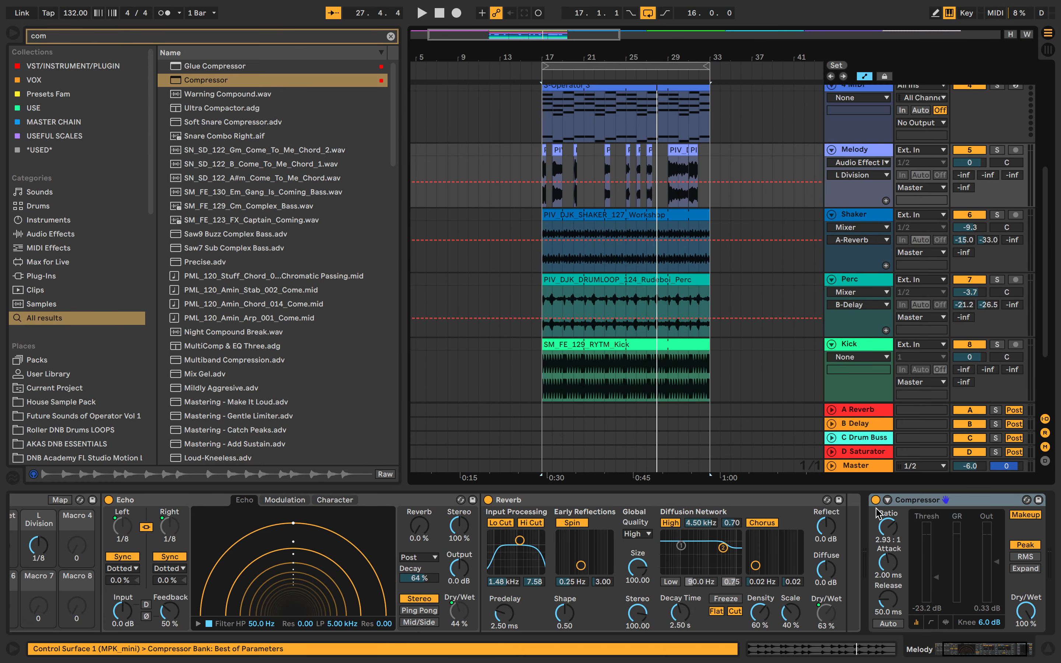
click(895, 514)
click(897, 536)
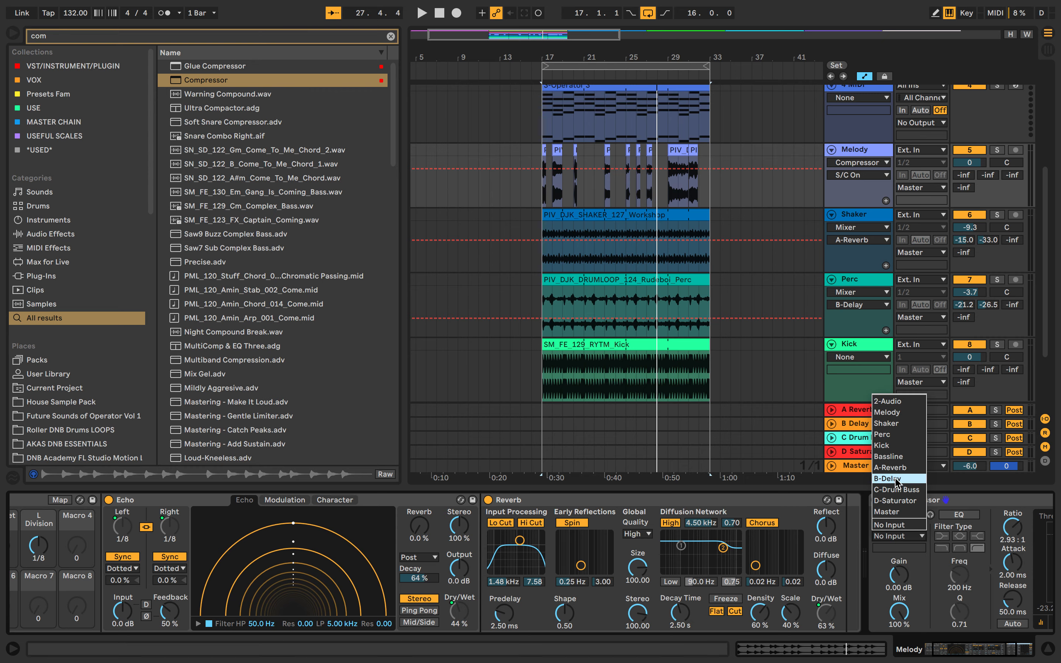
click(895, 446)
During playback, set the Melody compressor's Dry/Wet to 94% and its threshold to -13.8 dB.
key(space)
scroll(883, 393, down, 2)
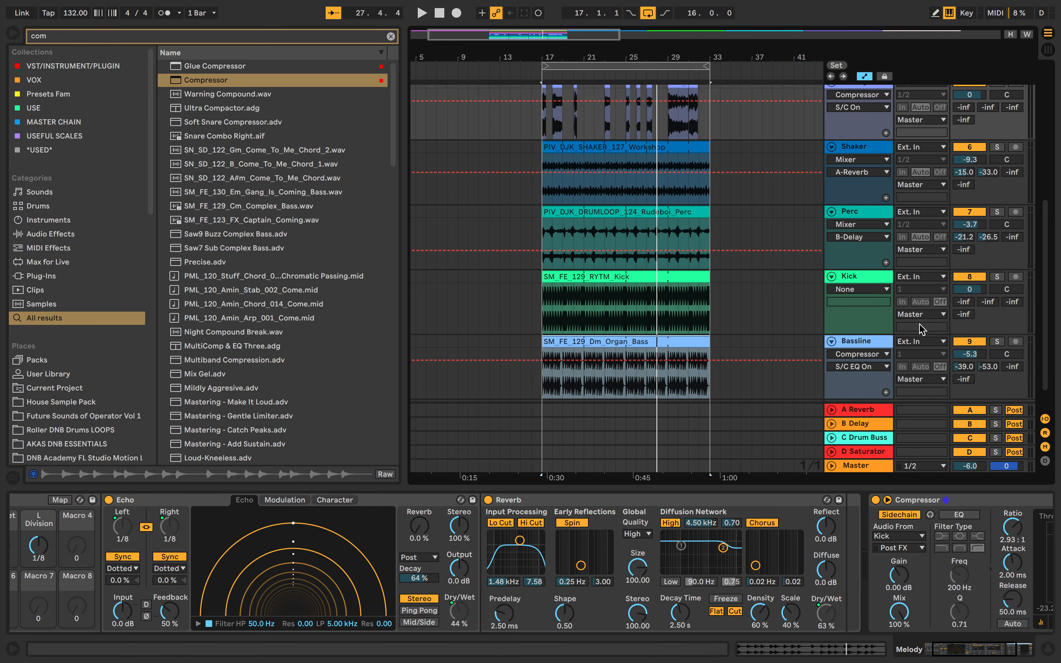
scroll(810, 398, down, 1)
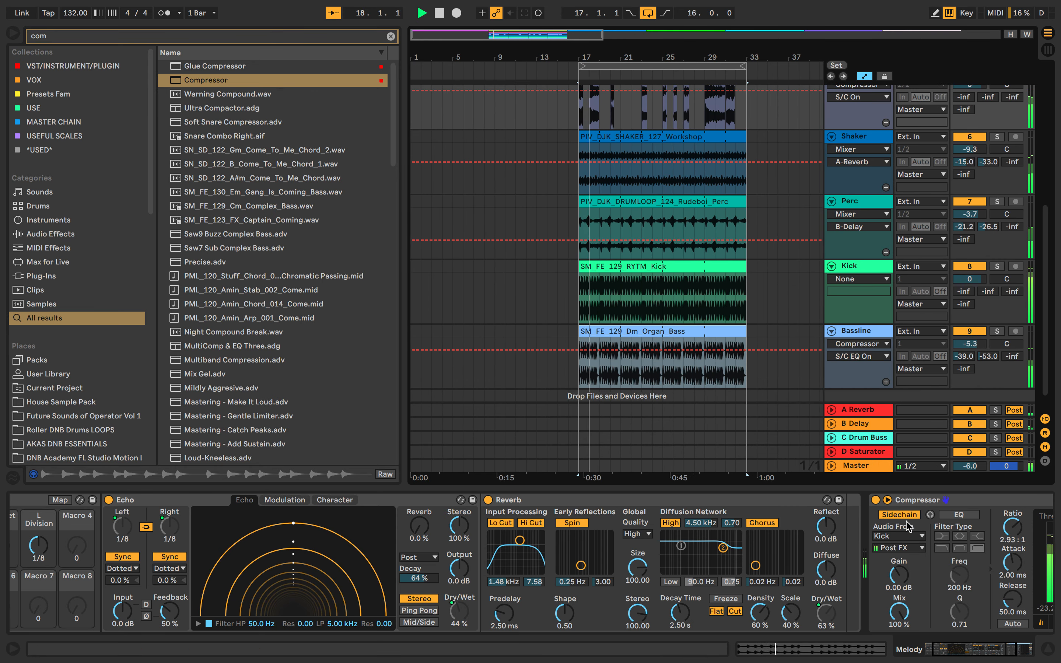
scroll(911, 542, right, 5)
drag(953, 611, 953, 617)
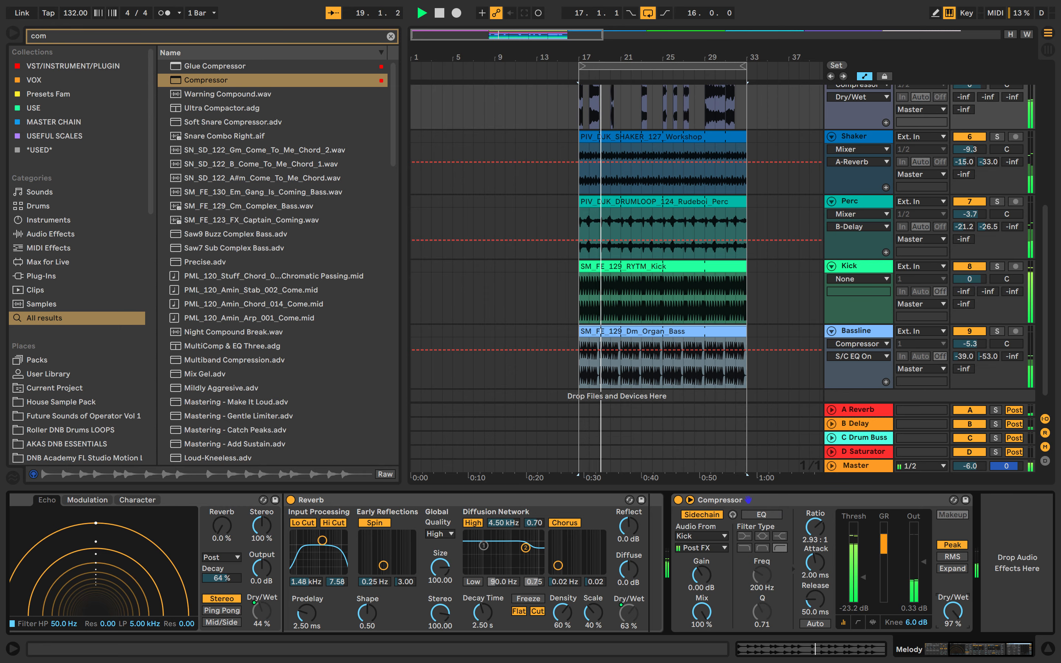
drag(862, 577, 865, 566)
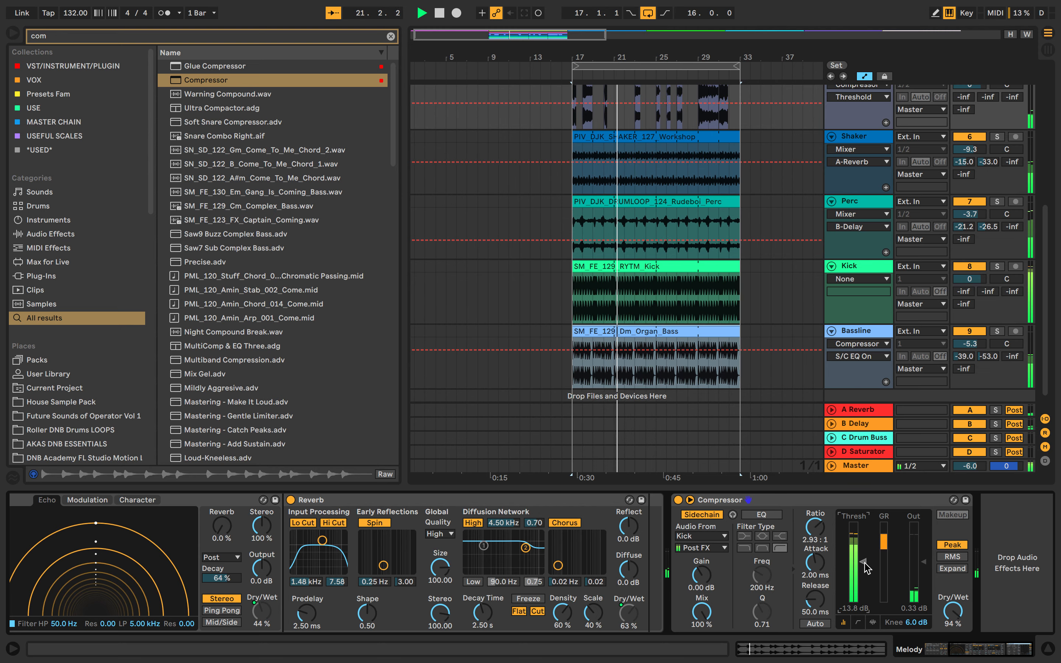
scroll(865, 566, left, 5)
scroll(867, 567, right, 5)
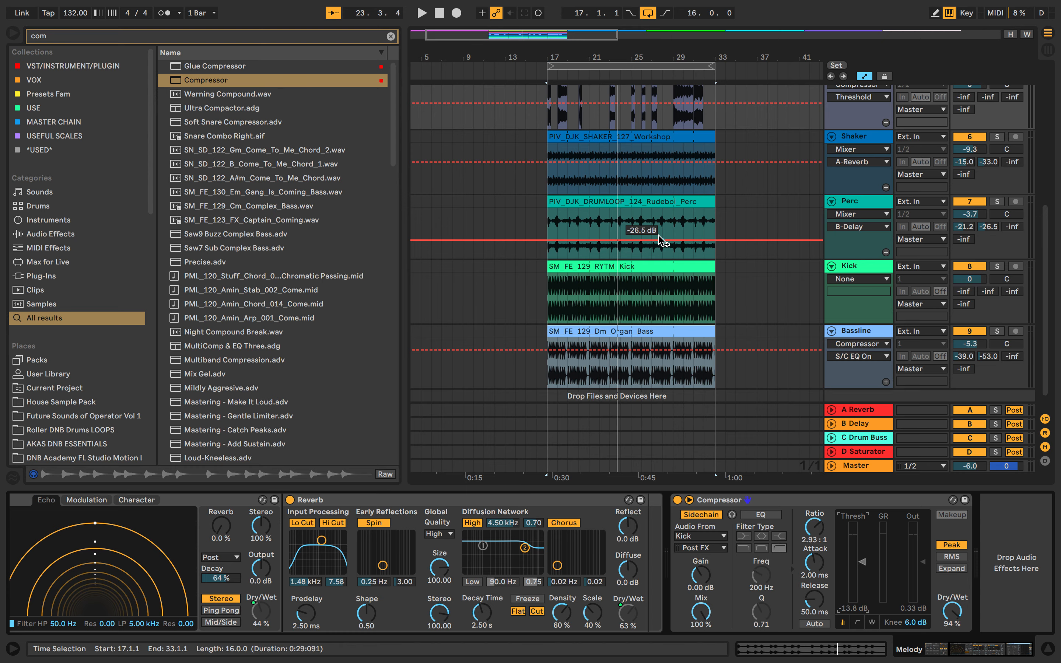
scroll(659, 235, up, 5)
scroll(658, 232, down, 5)
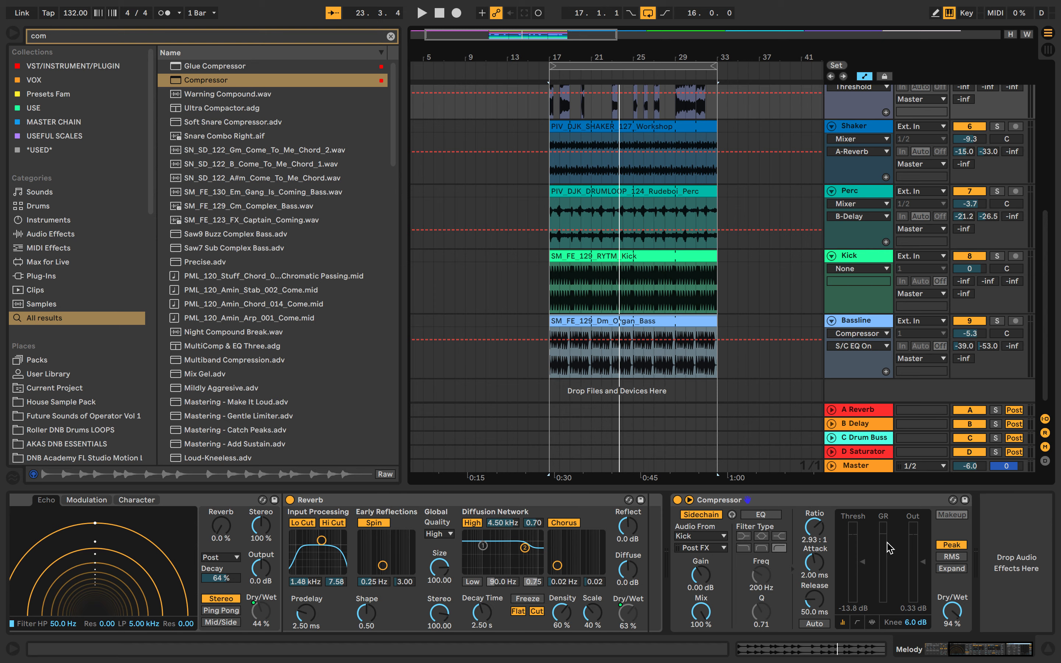
Find SPAN and add it to the Shaker track, examine the soloed Shaker's spectrum, and release the solo.
click(202, 39)
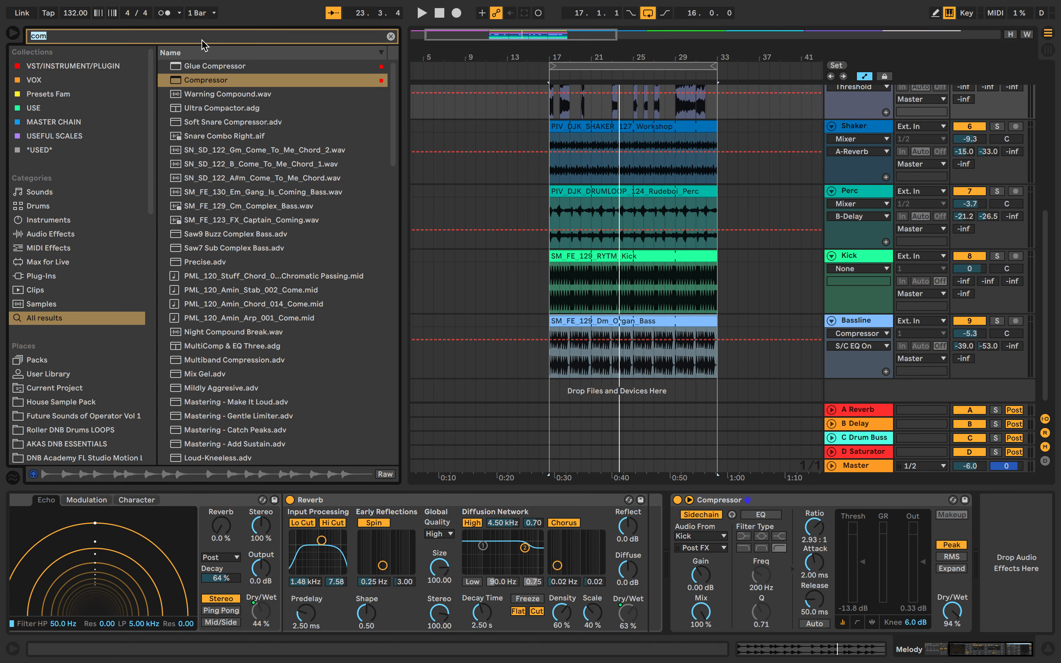
text(span)
drag(210, 110, 693, 142)
click(997, 127)
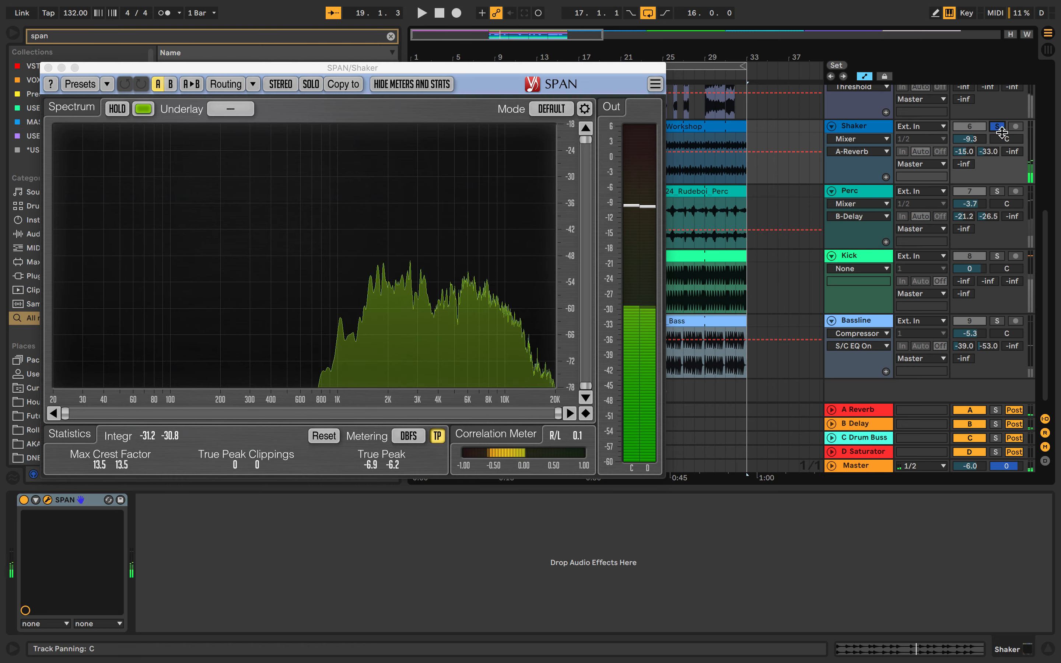
click(997, 127)
drag(565, 69, 692, 415)
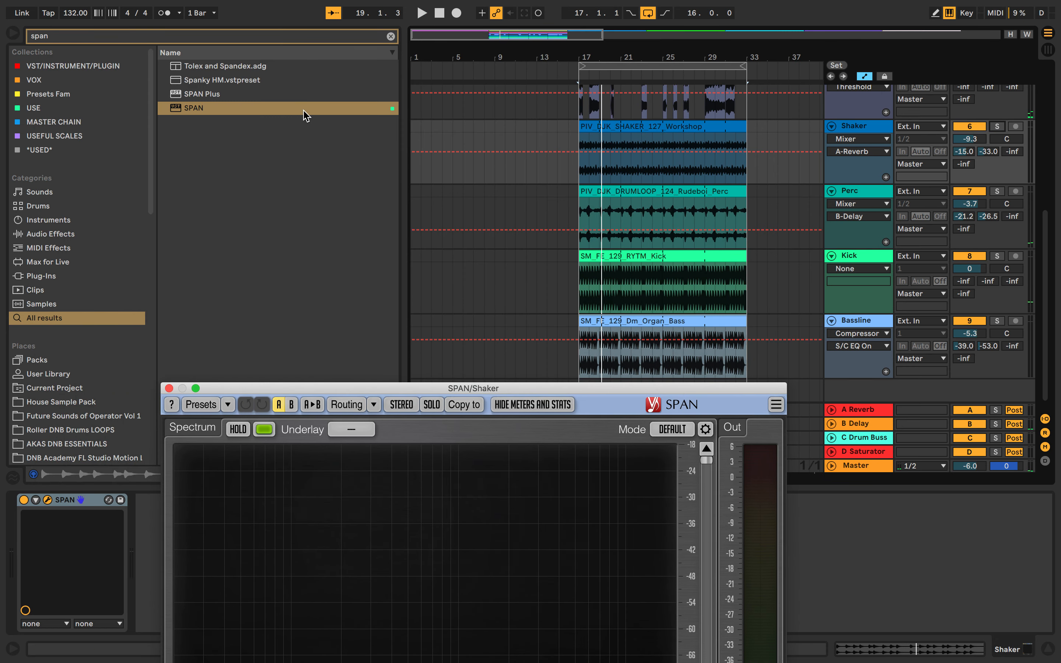
Add SPAN to the Kick track, examine its spectrum with the Kick soloed, and release the solo and close the plug-in window.
drag(196, 112, 981, 264)
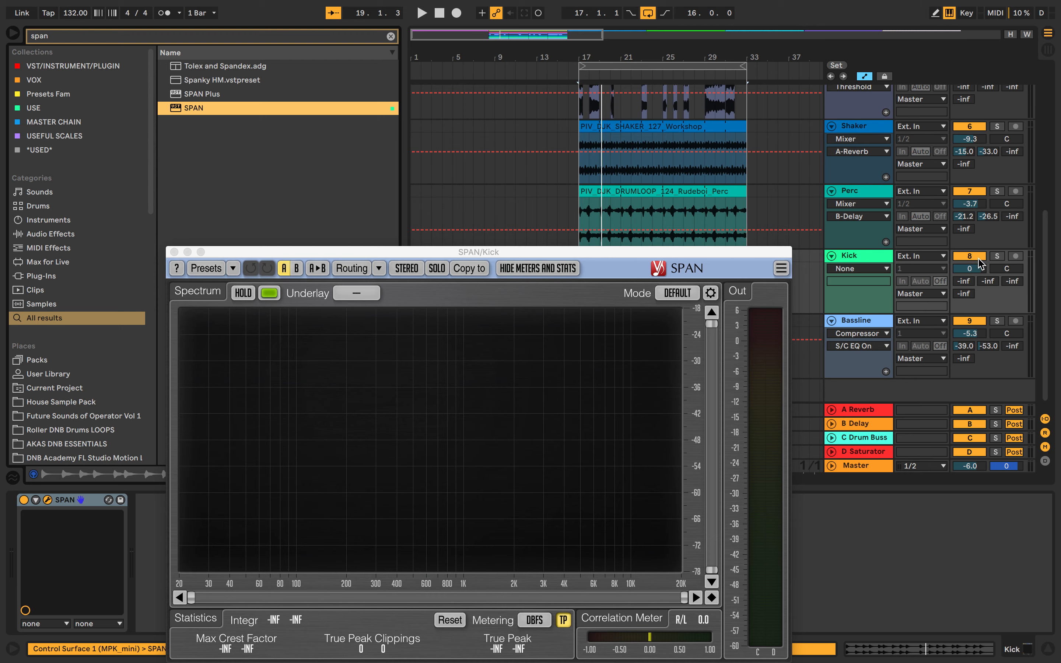
click(997, 256)
key(space)
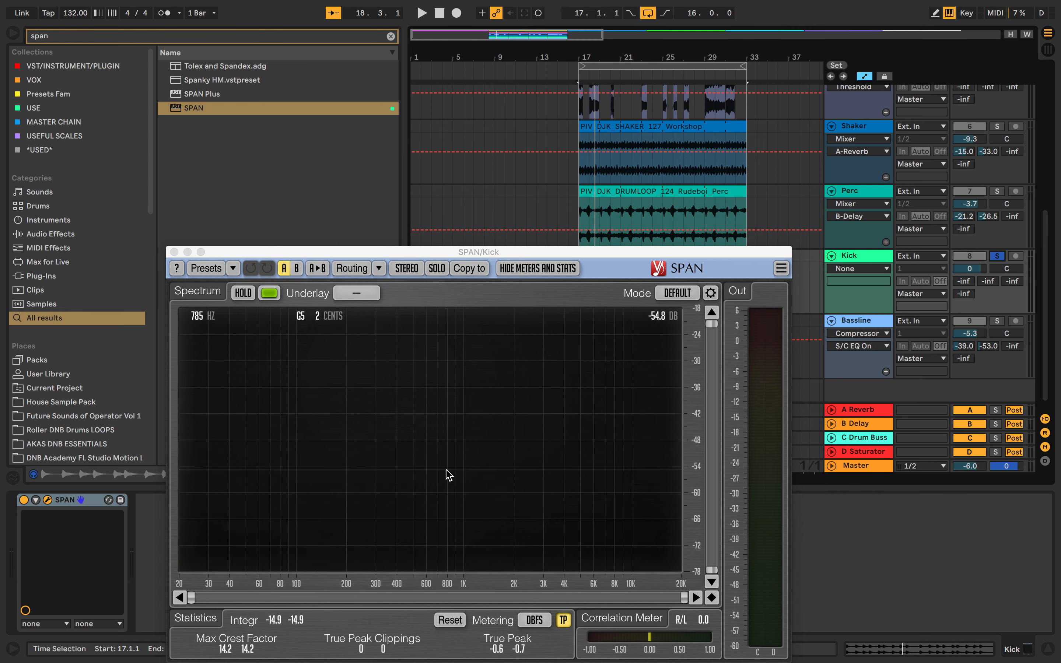
click(996, 256)
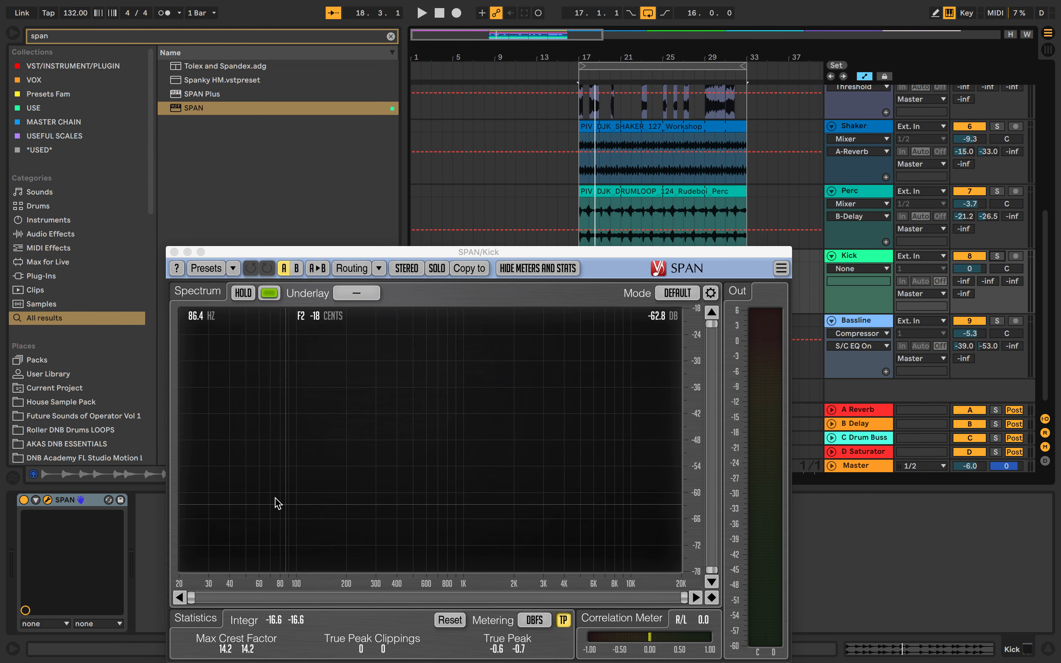
click(174, 253)
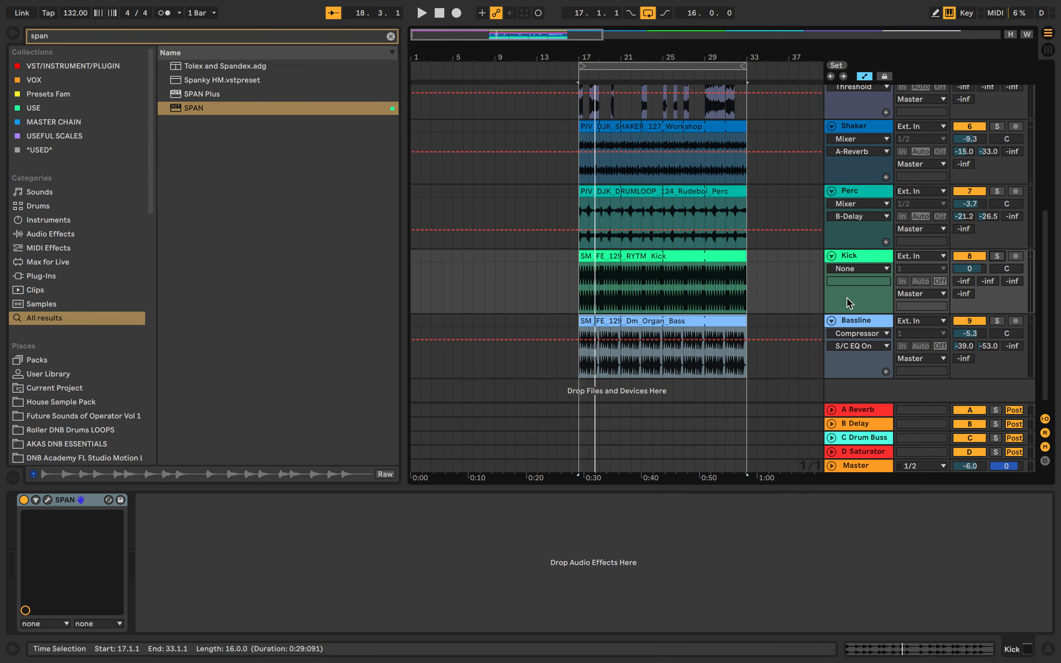
Solo the Bassline and examine the Kick track's SPAN spectrum during playback, closing the plug-in window when finished.
click(997, 320)
click(47, 500)
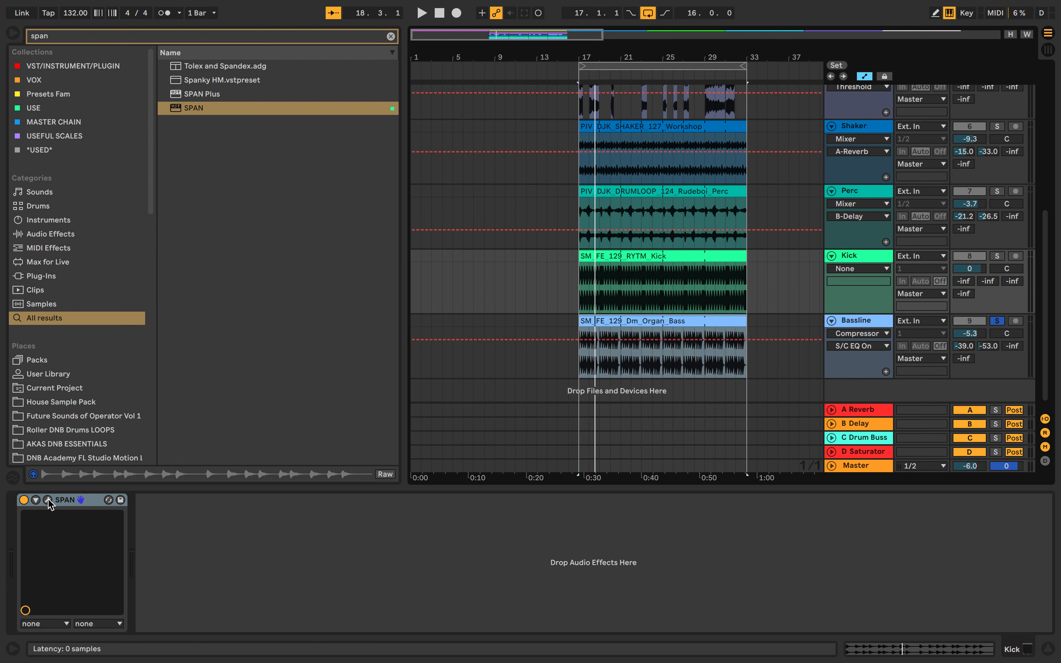
key(space)
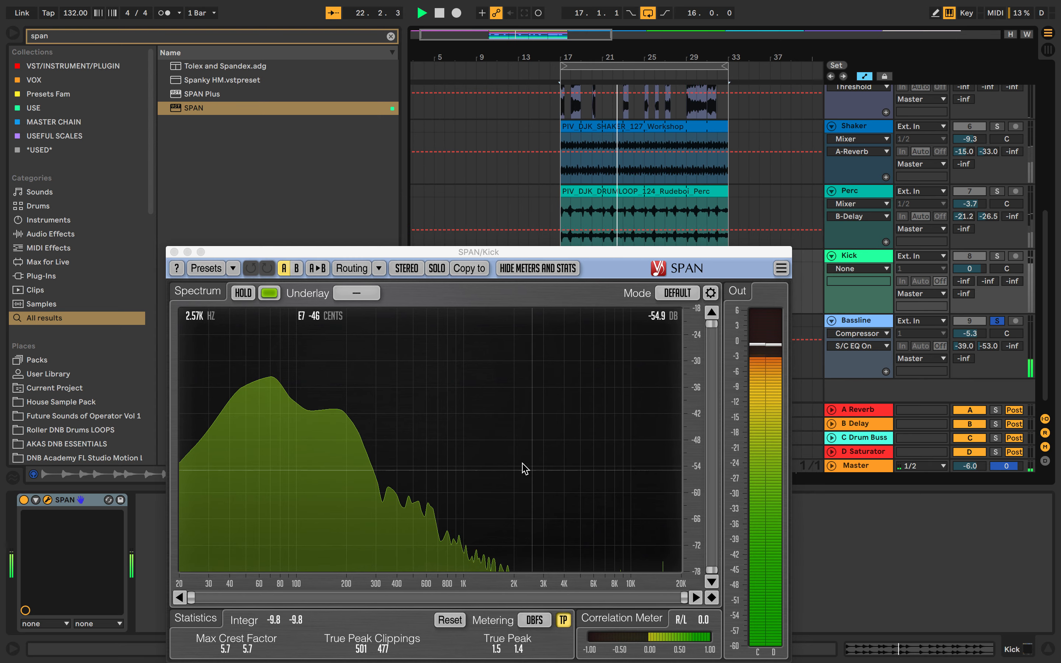
click(174, 252)
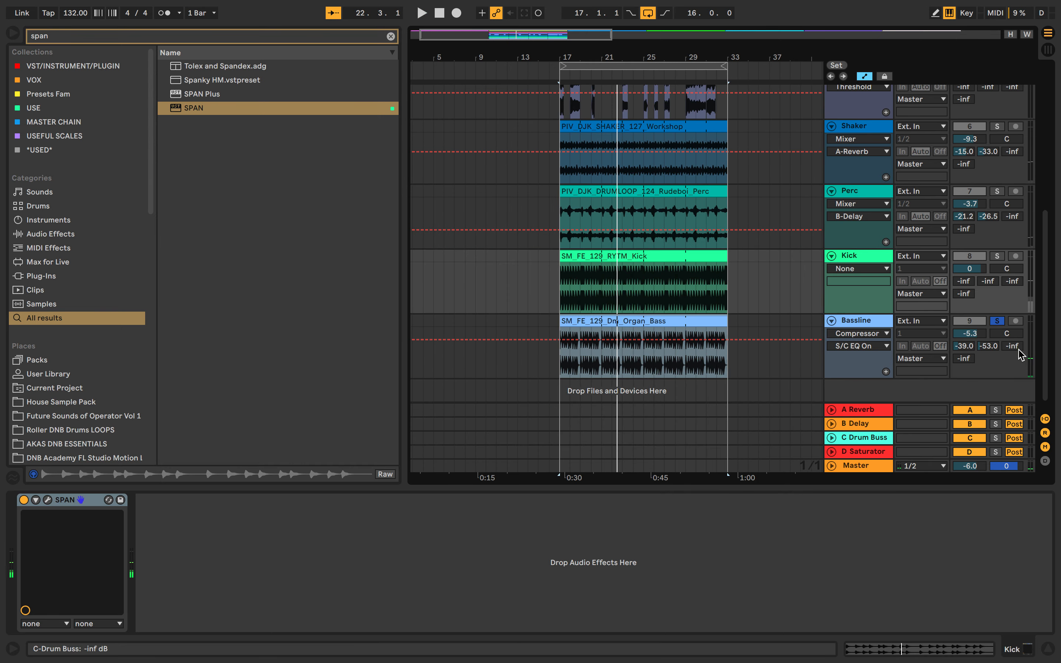
On the Bassline's EQ Eight, lower band 8 to about 6.25 kHz and change its filter type.
click(880, 326)
drag(309, 574, 282, 576)
click(323, 615)
click(322, 605)
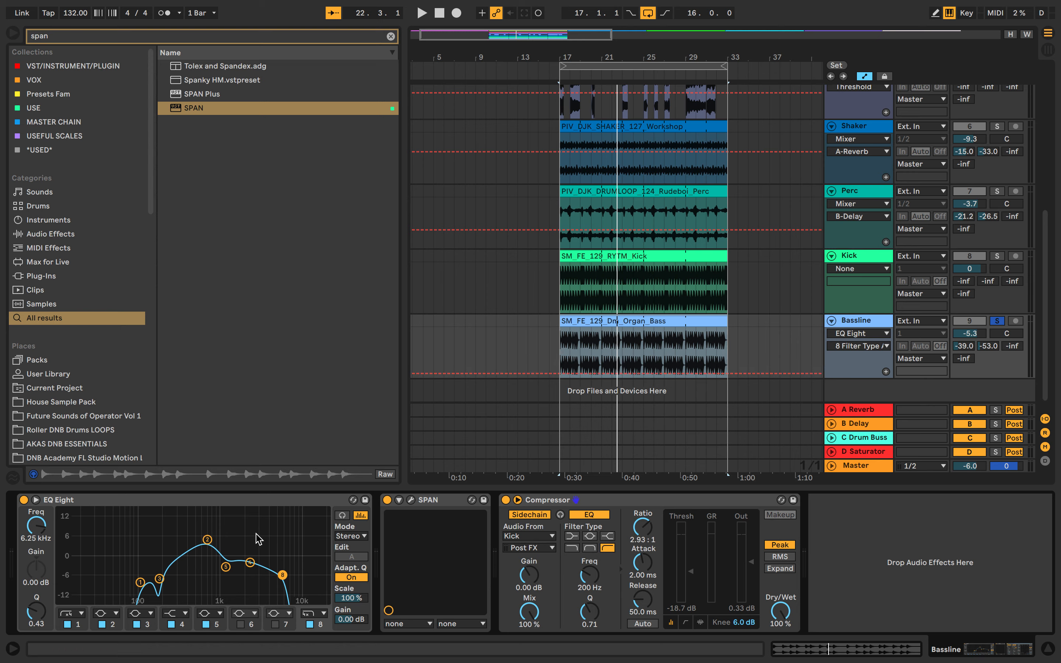
Add Kick, Perc, Shaker and Melody to the Bassline solo and play the drop from bar 17.
click(561, 352)
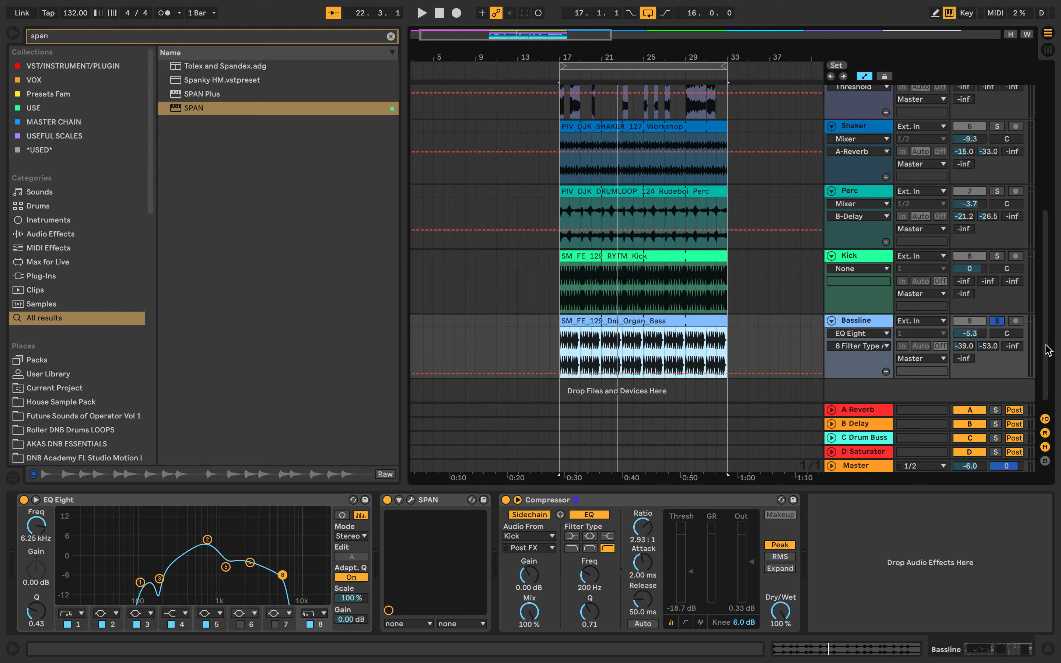
super+click(1001, 256)
super+click(998, 191)
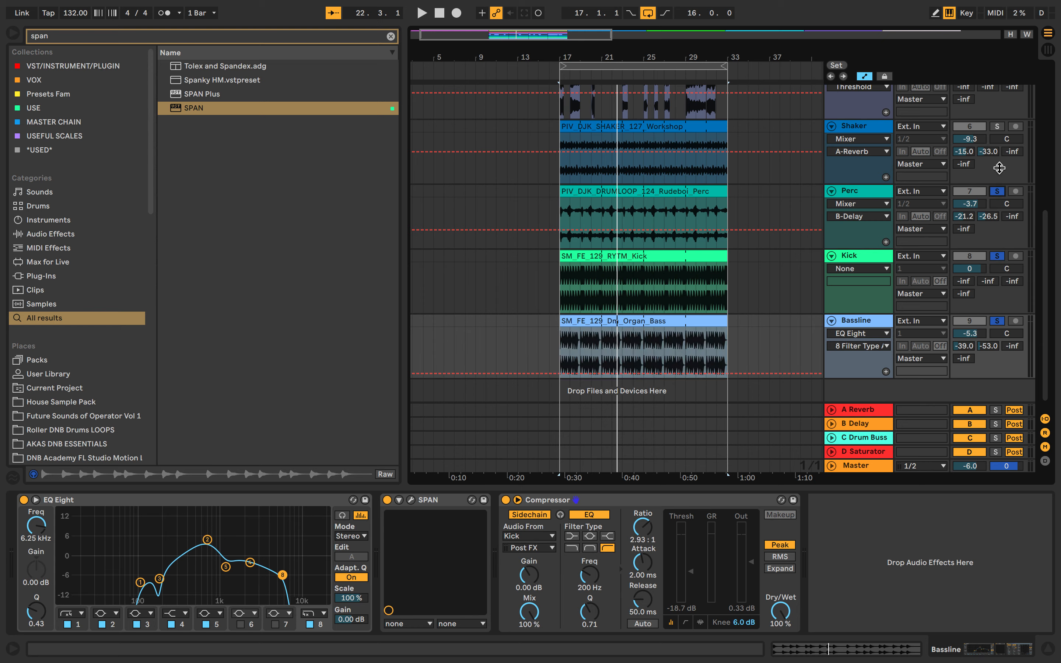
super+click(998, 128)
scroll(998, 128, up, 4)
super+click(998, 161)
scroll(998, 162, up, 2)
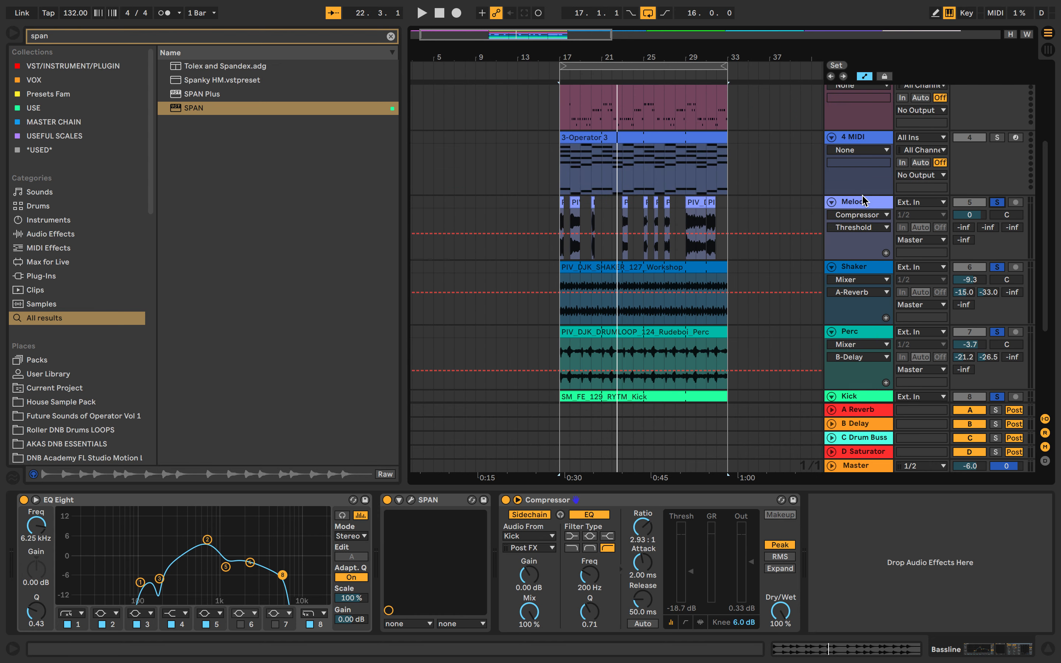
click(560, 220)
key(space)
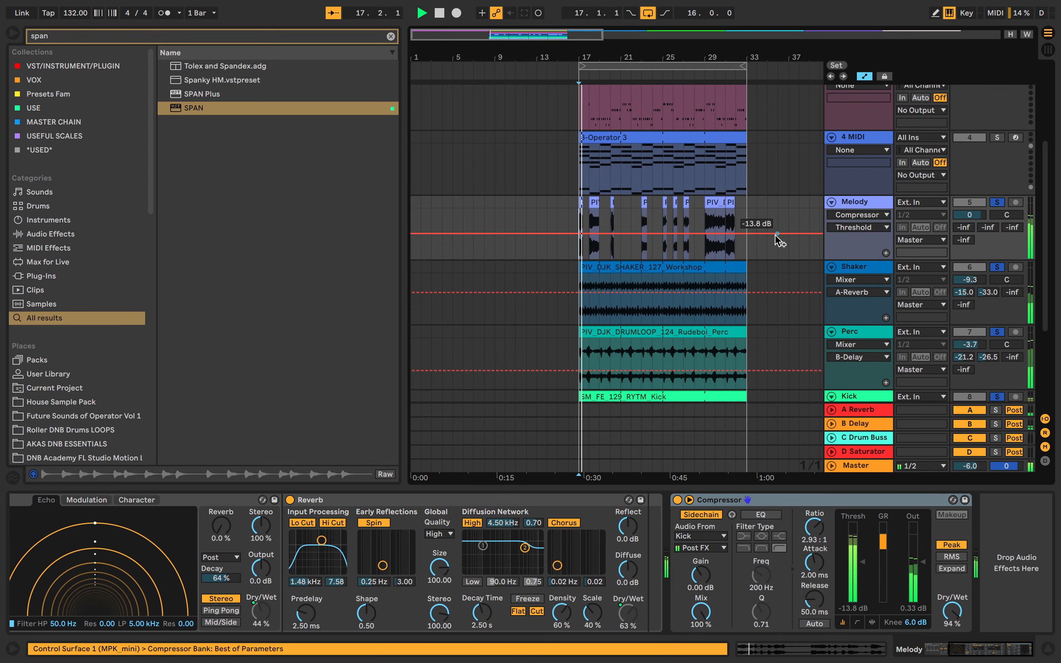